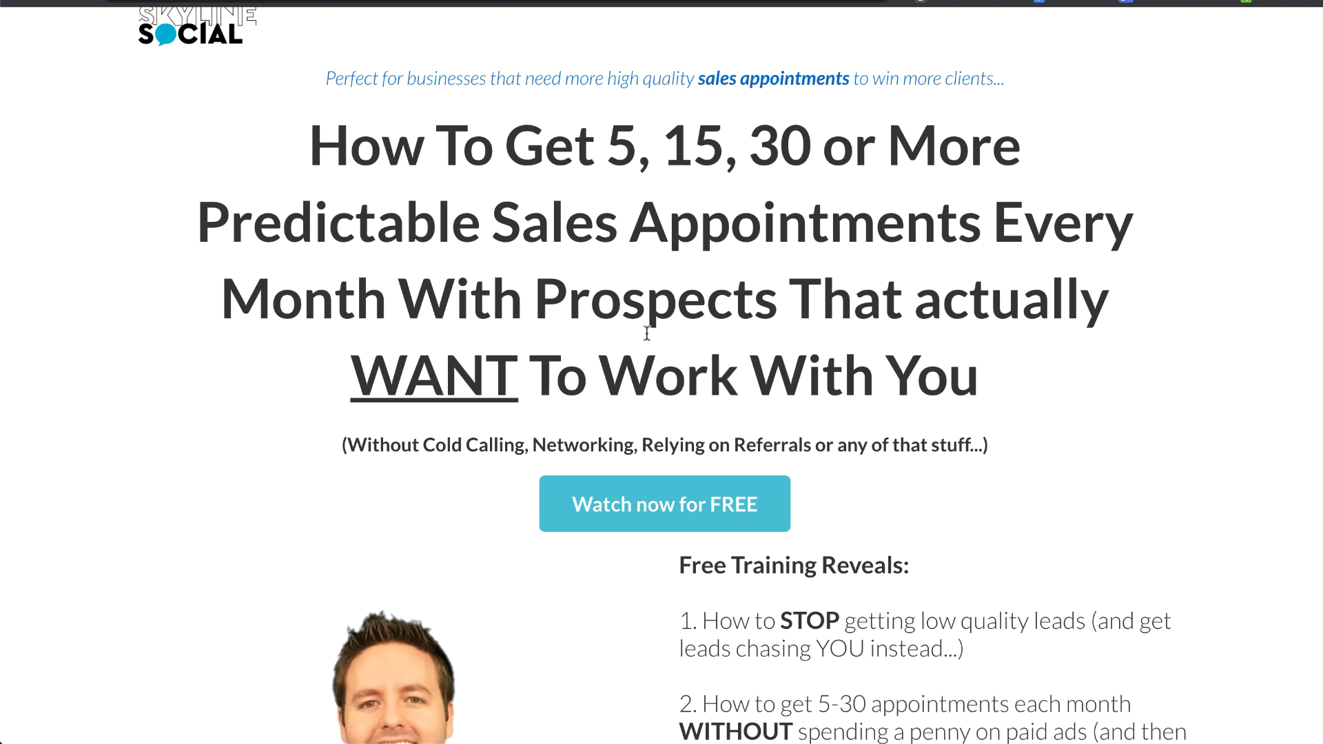
Open the 'Watch now for FREE' opt-in popup, then dismiss it to reach the training video page
click(661, 509)
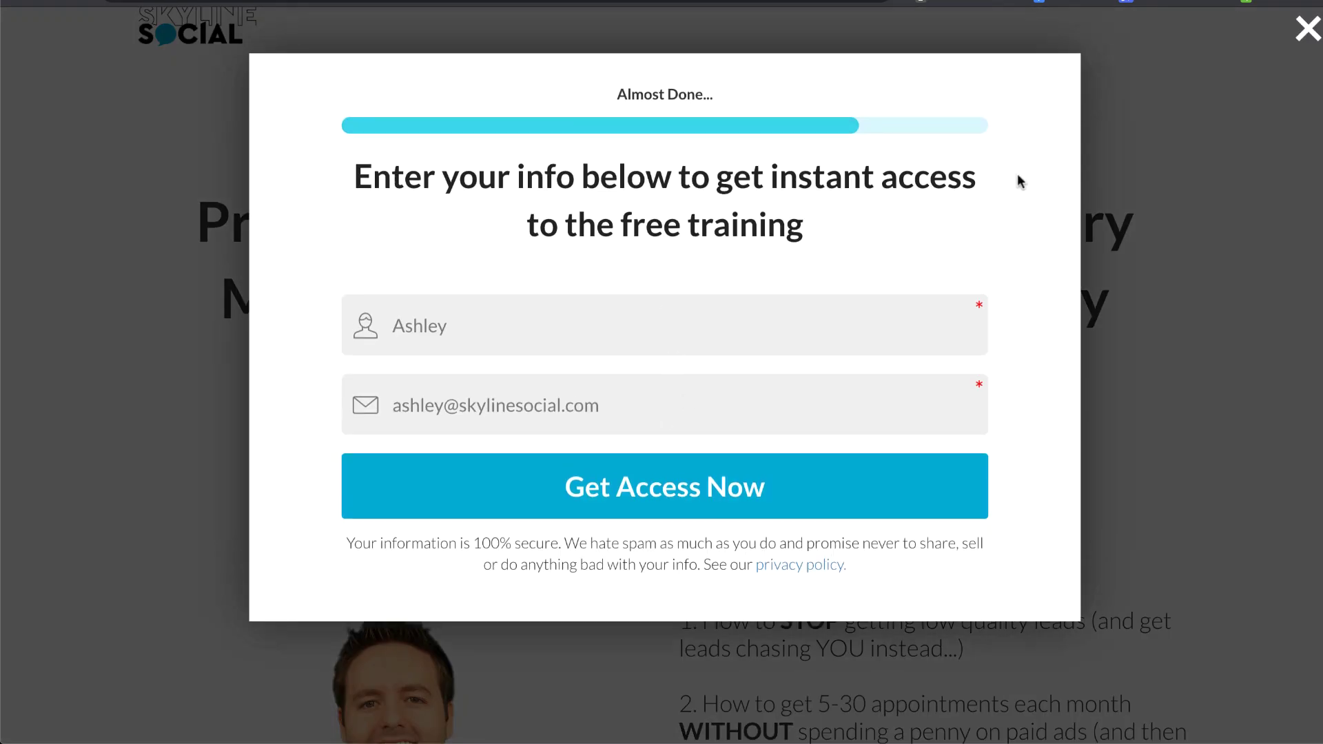
click(1303, 37)
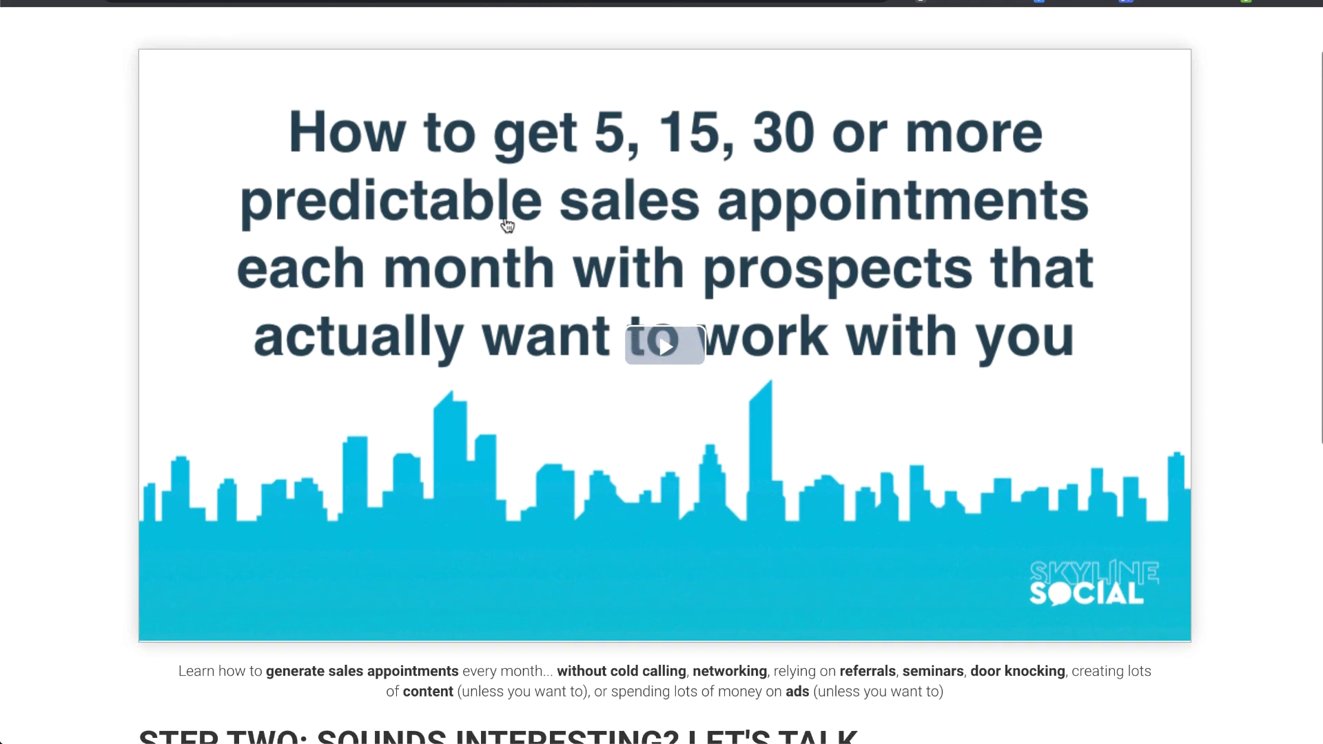
scroll(685, 338, down, 5)
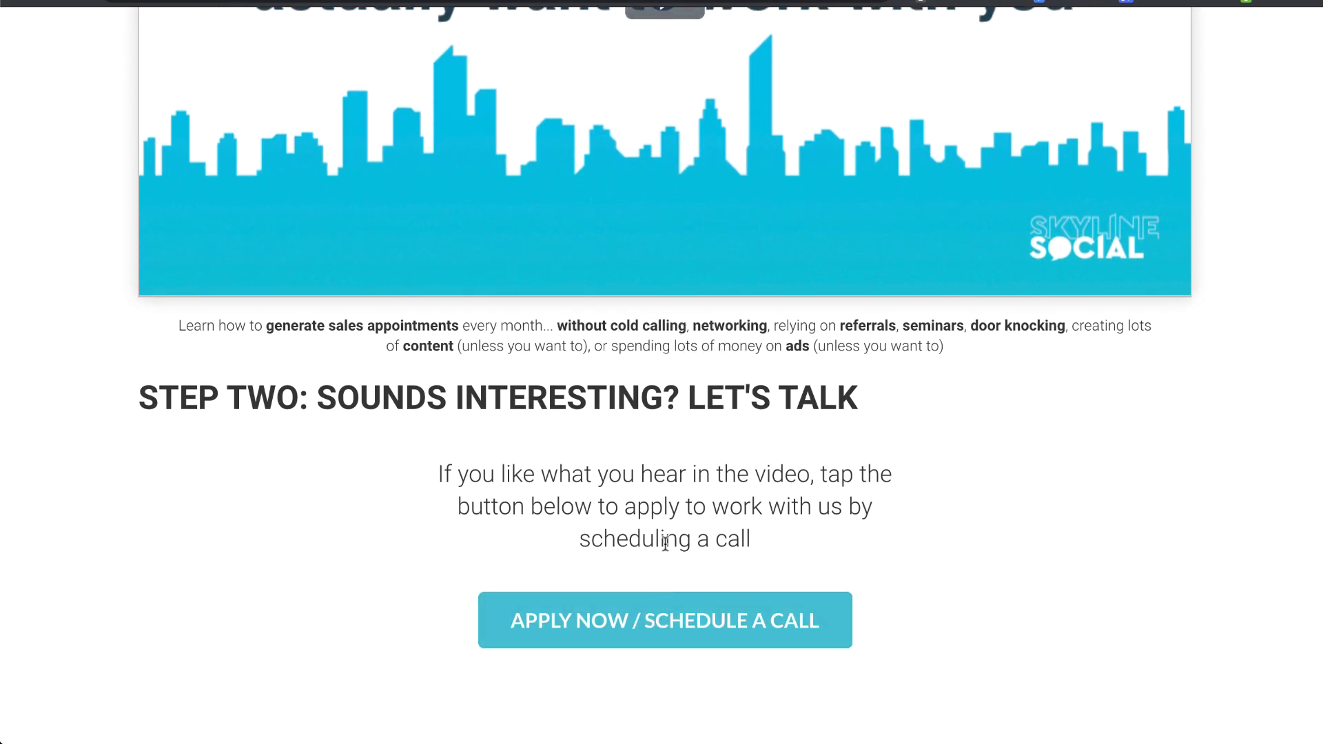
Scroll the training video page down to the STEP TWO section and back up
scroll(609, 400, up, 5)
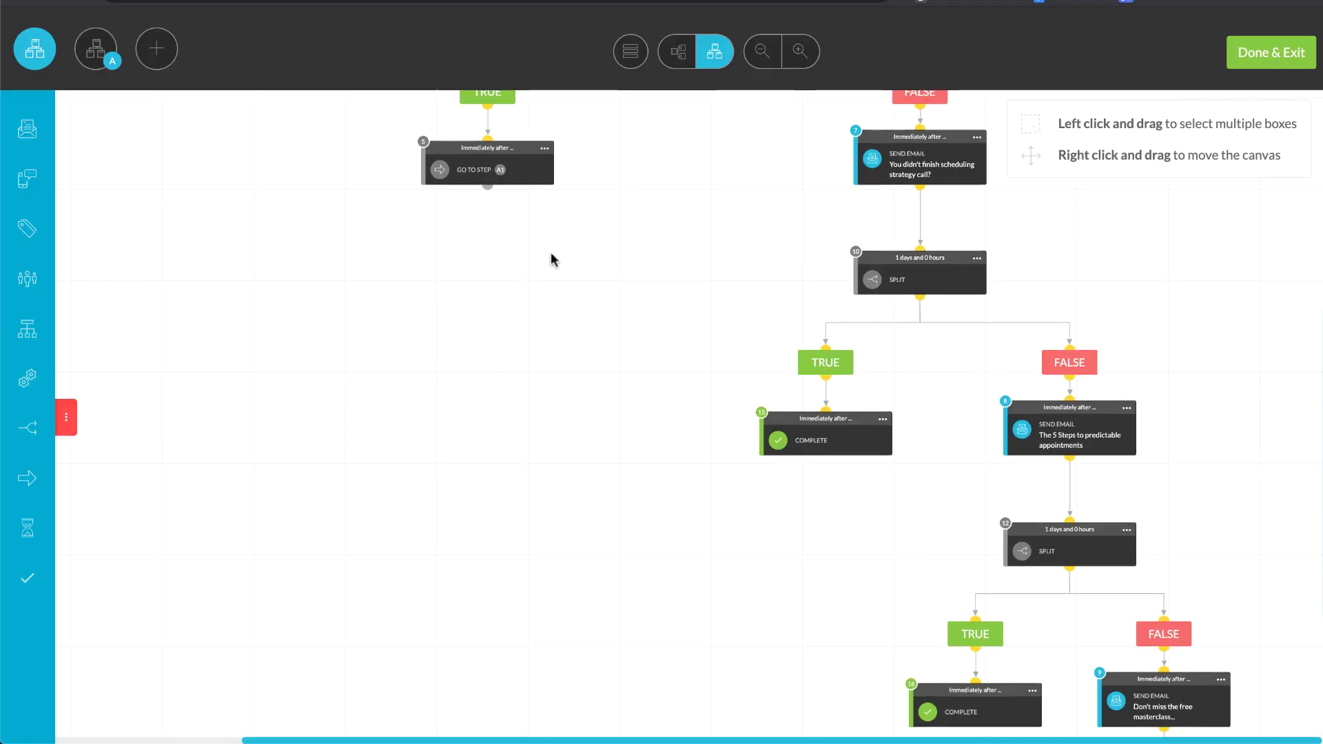
scroll(549, 320, down, 1)
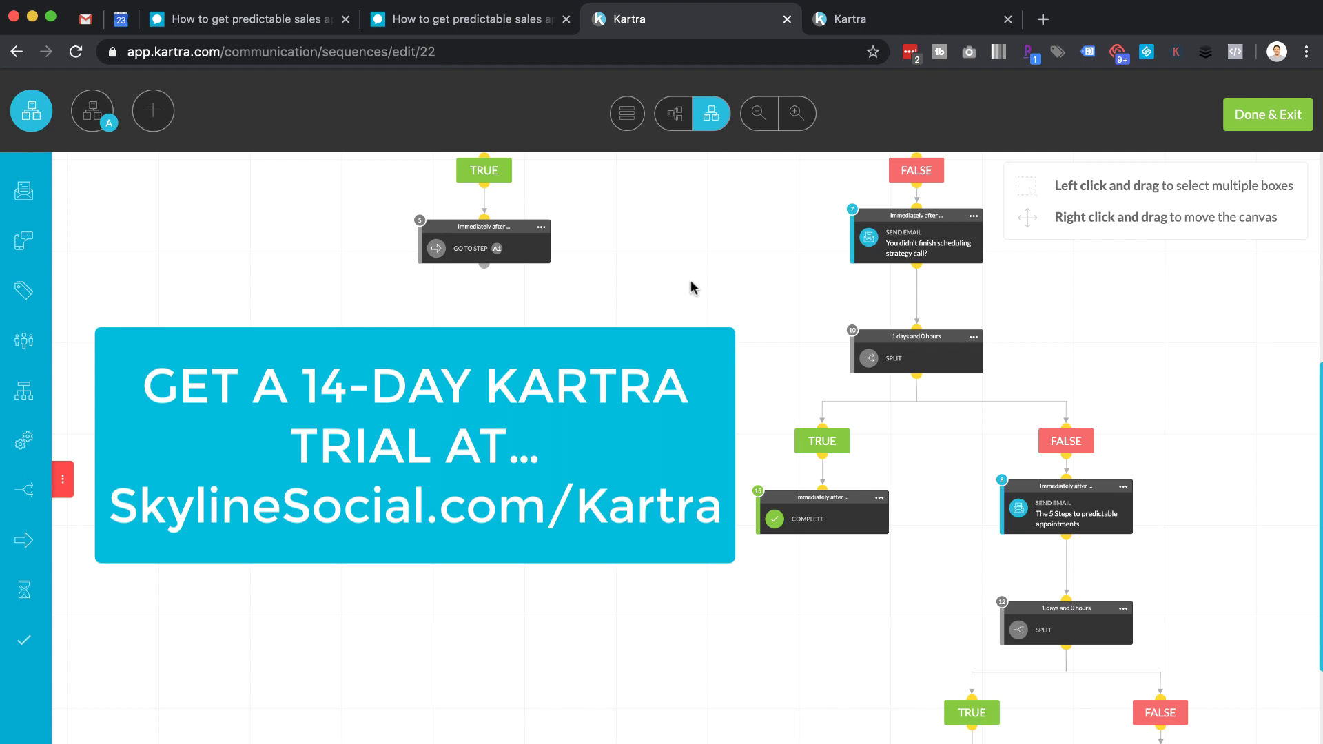
scroll(765, 242, up, 3)
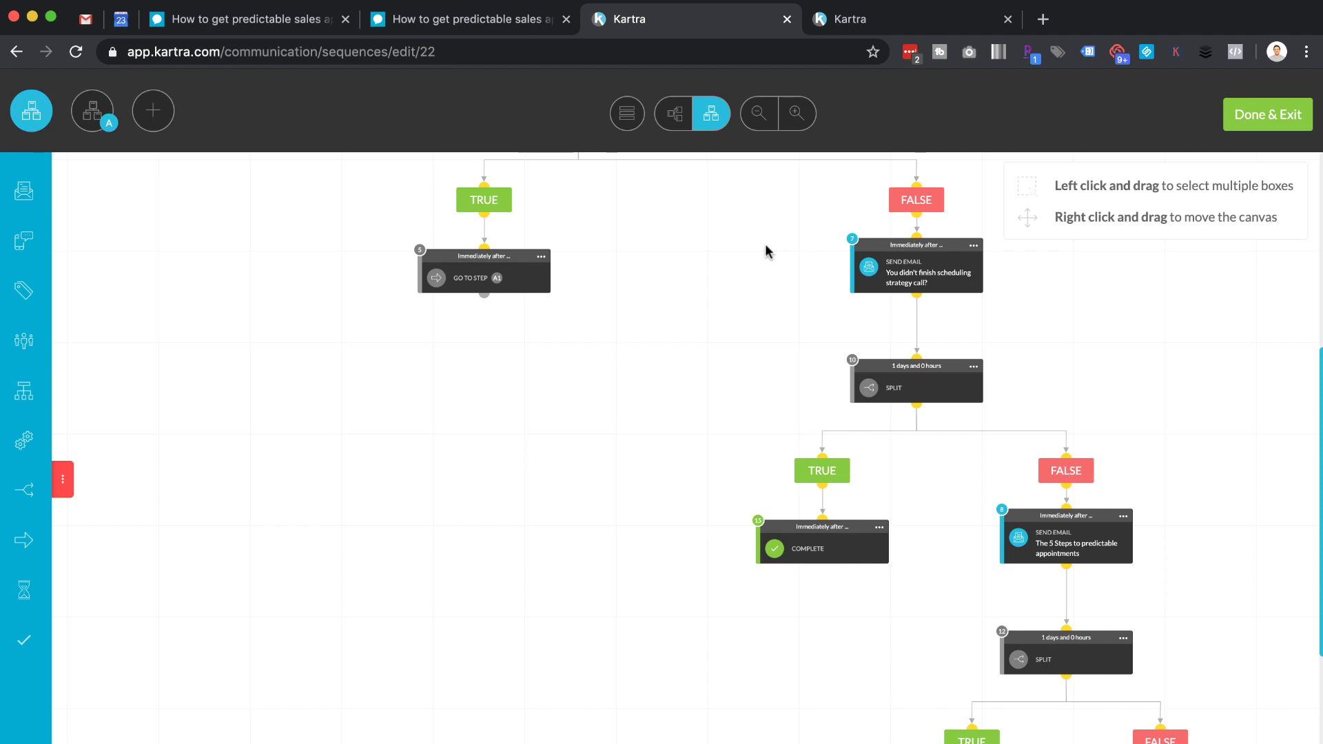
click(511, 28)
scroll(658, 565, down, 2)
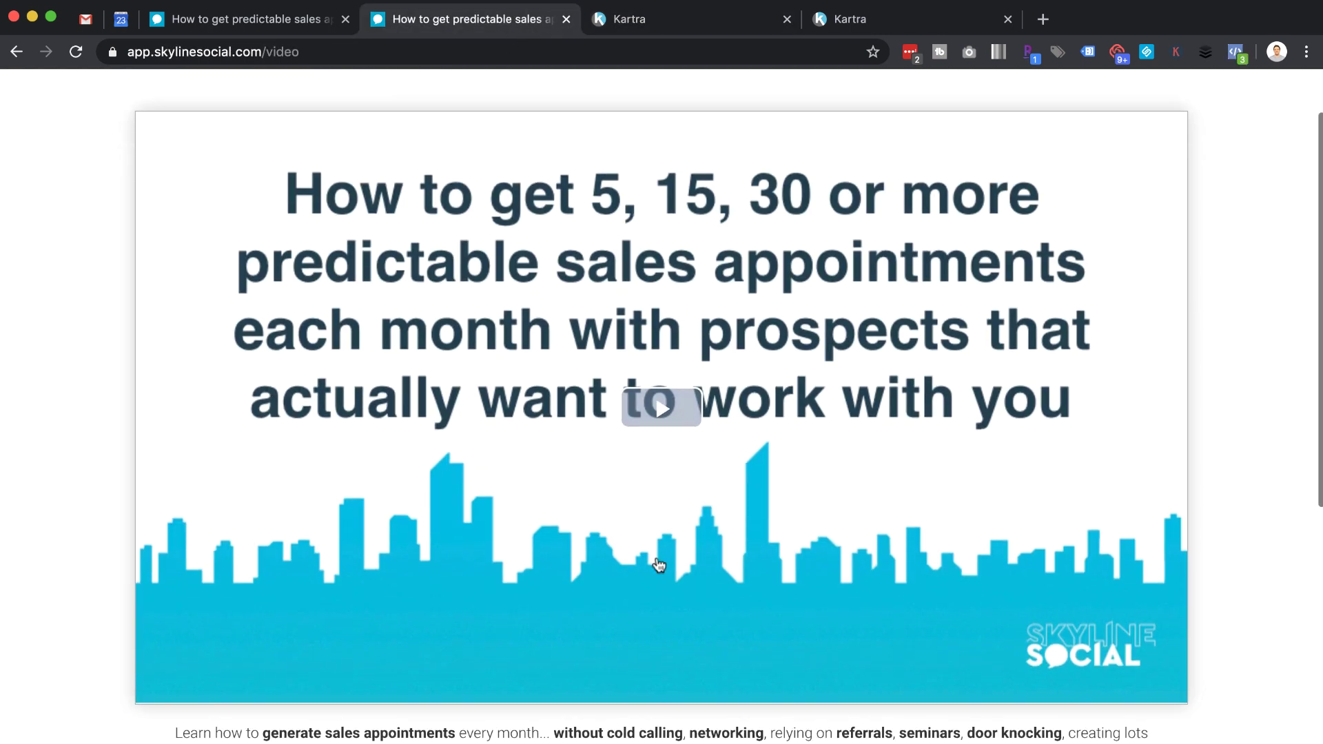
scroll(703, 478, down, 5)
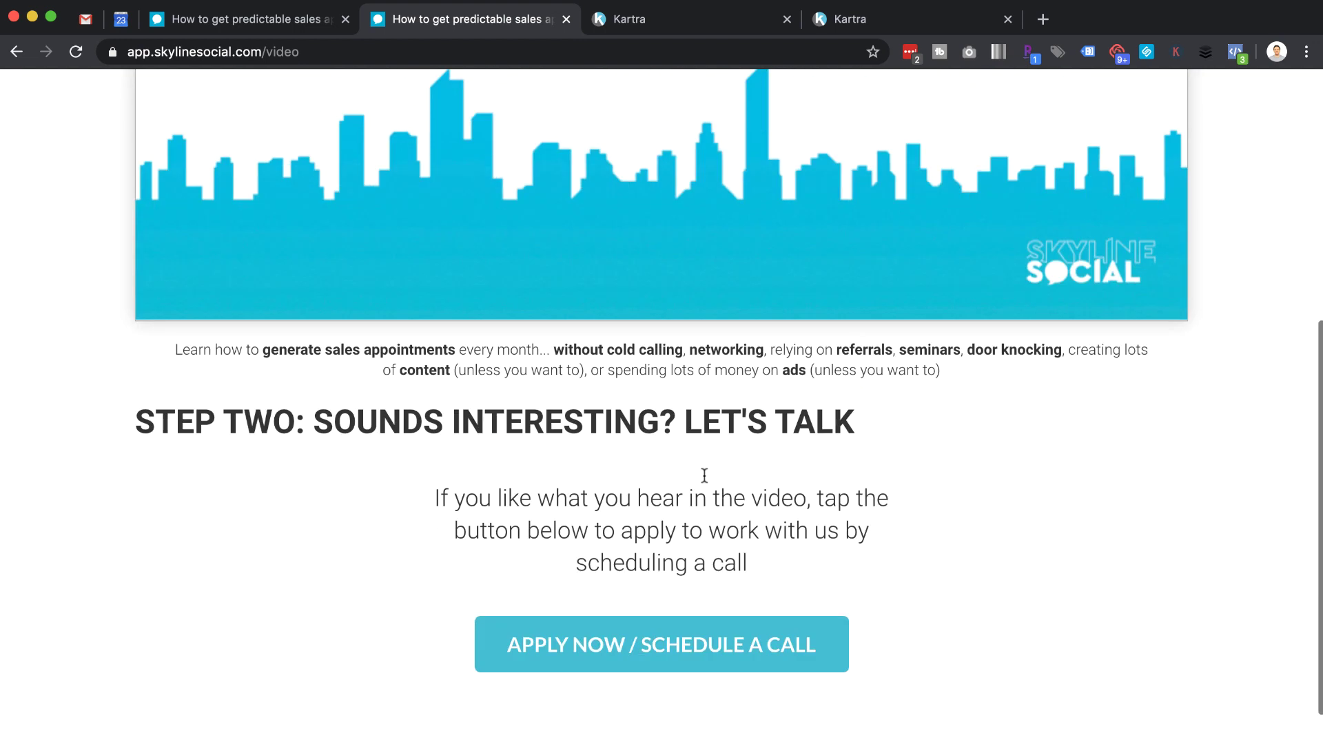
click(689, 28)
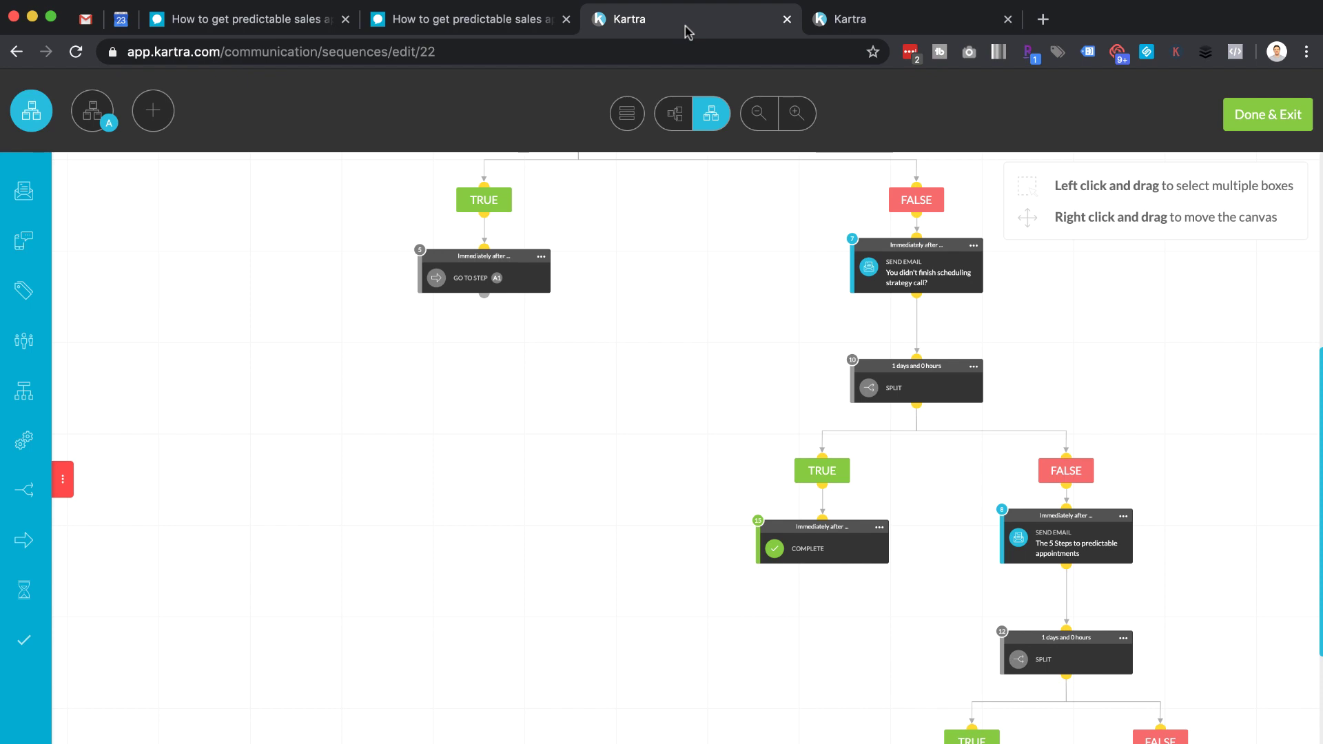
scroll(712, 261, up, 1)
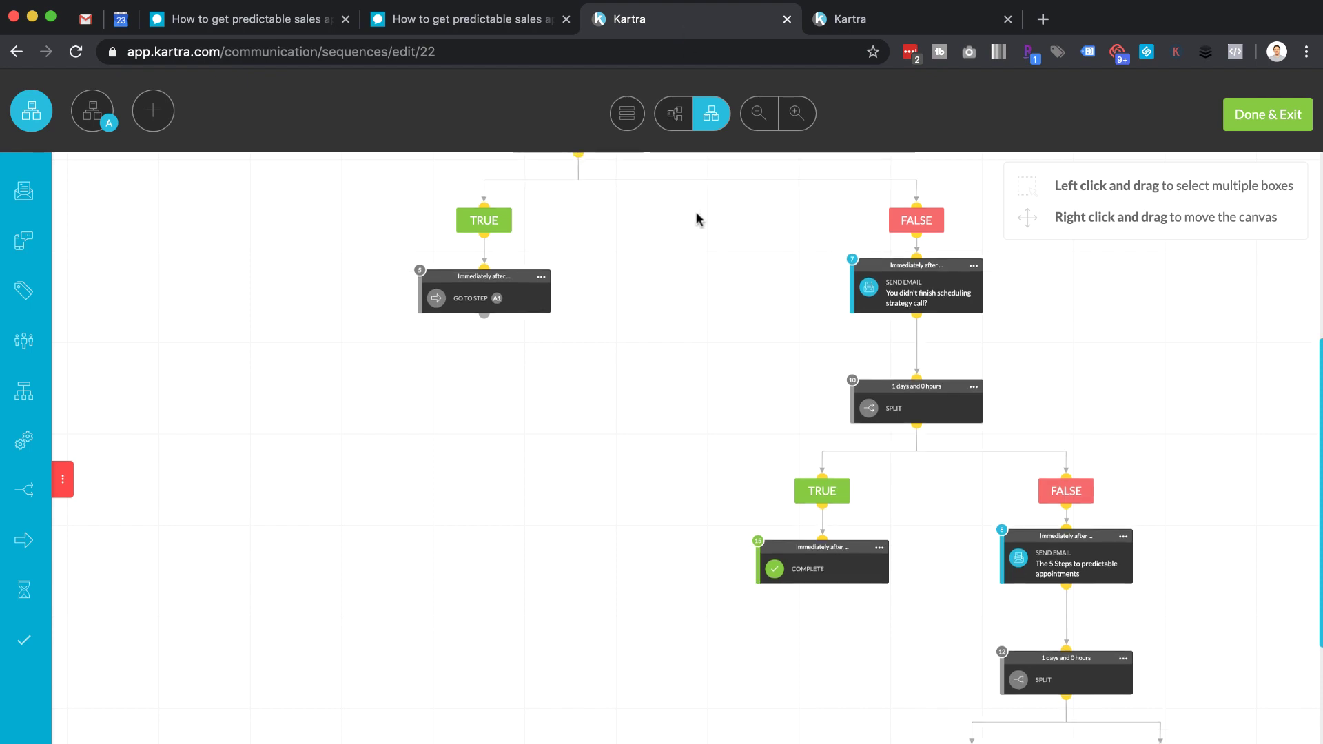
mouse_move(884, 270)
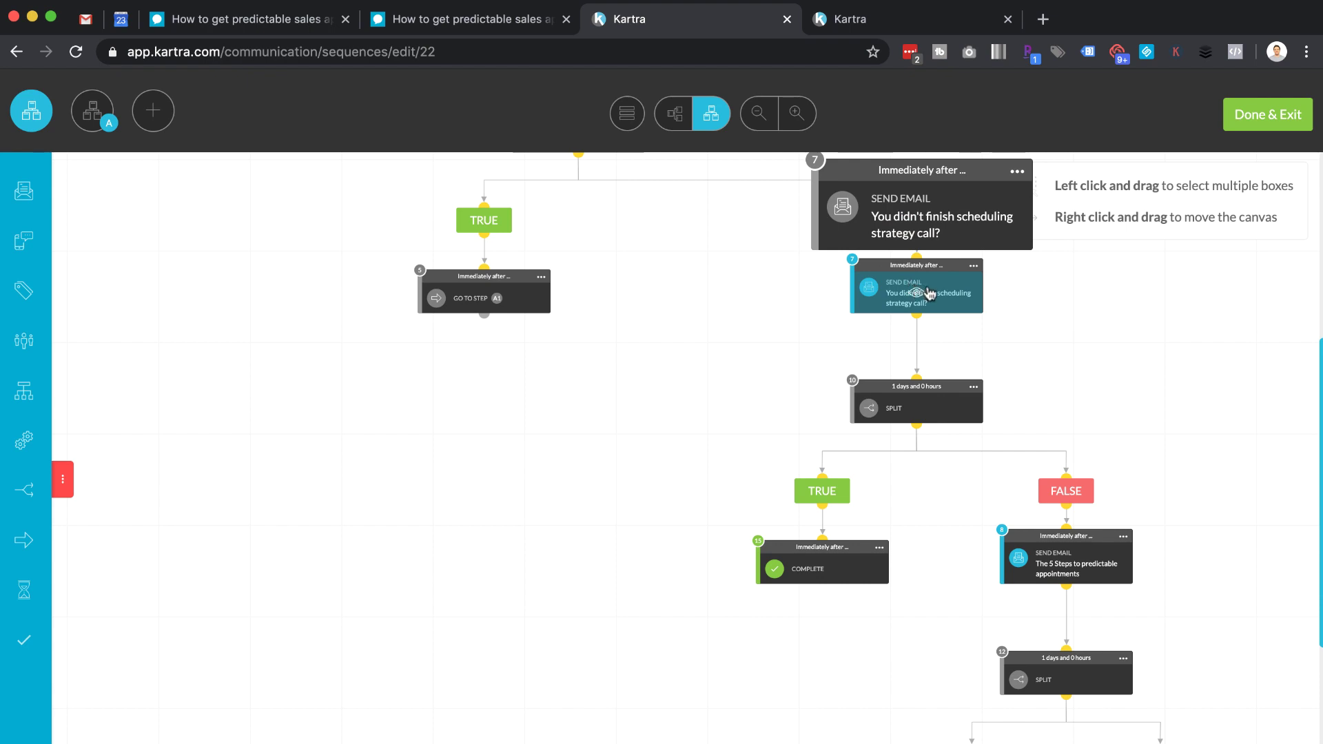
mouse_move(956, 412)
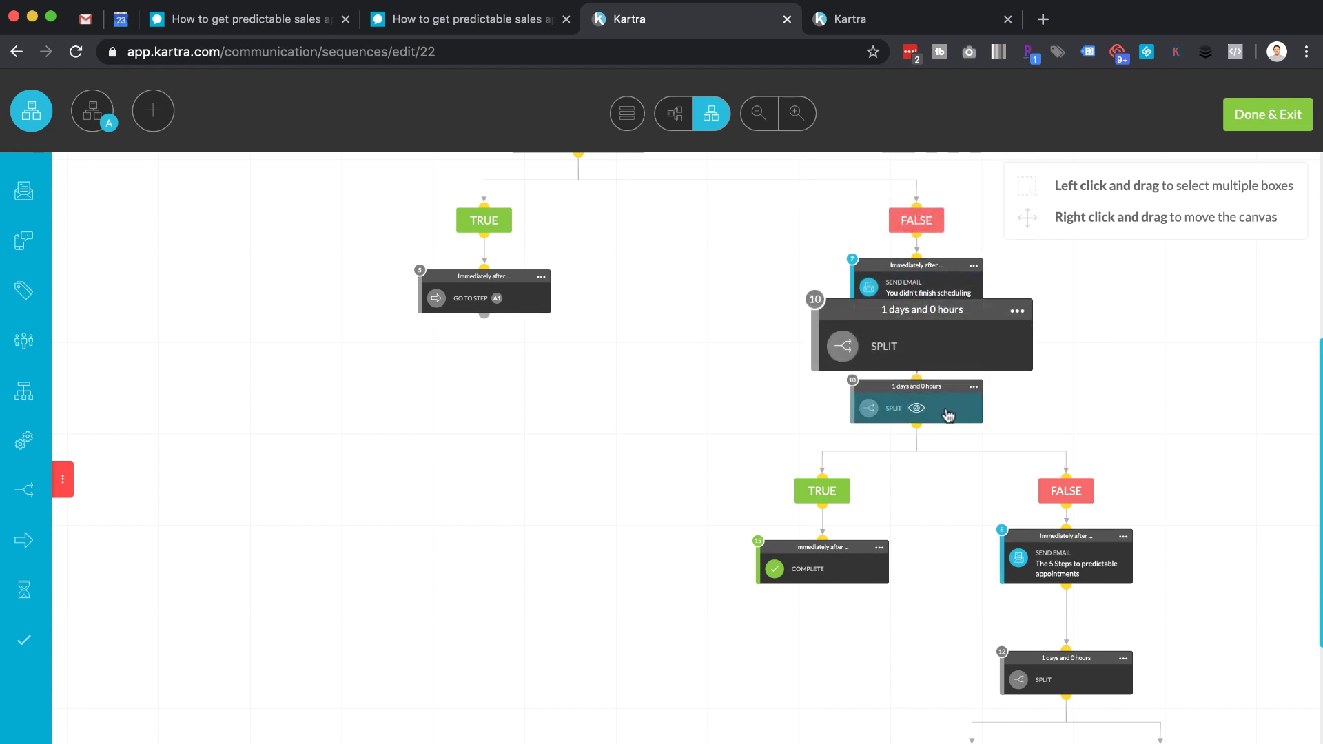
mouse_move(1079, 582)
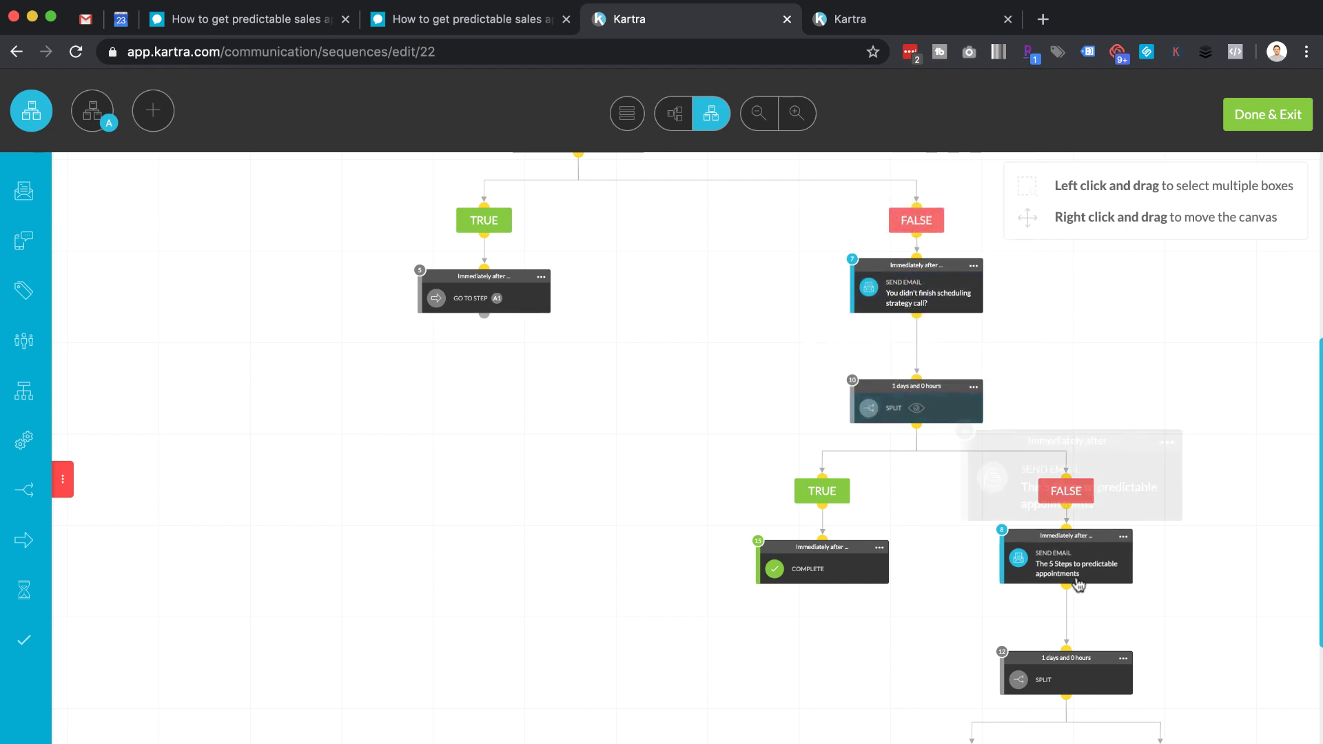
scroll(968, 609, down, 2)
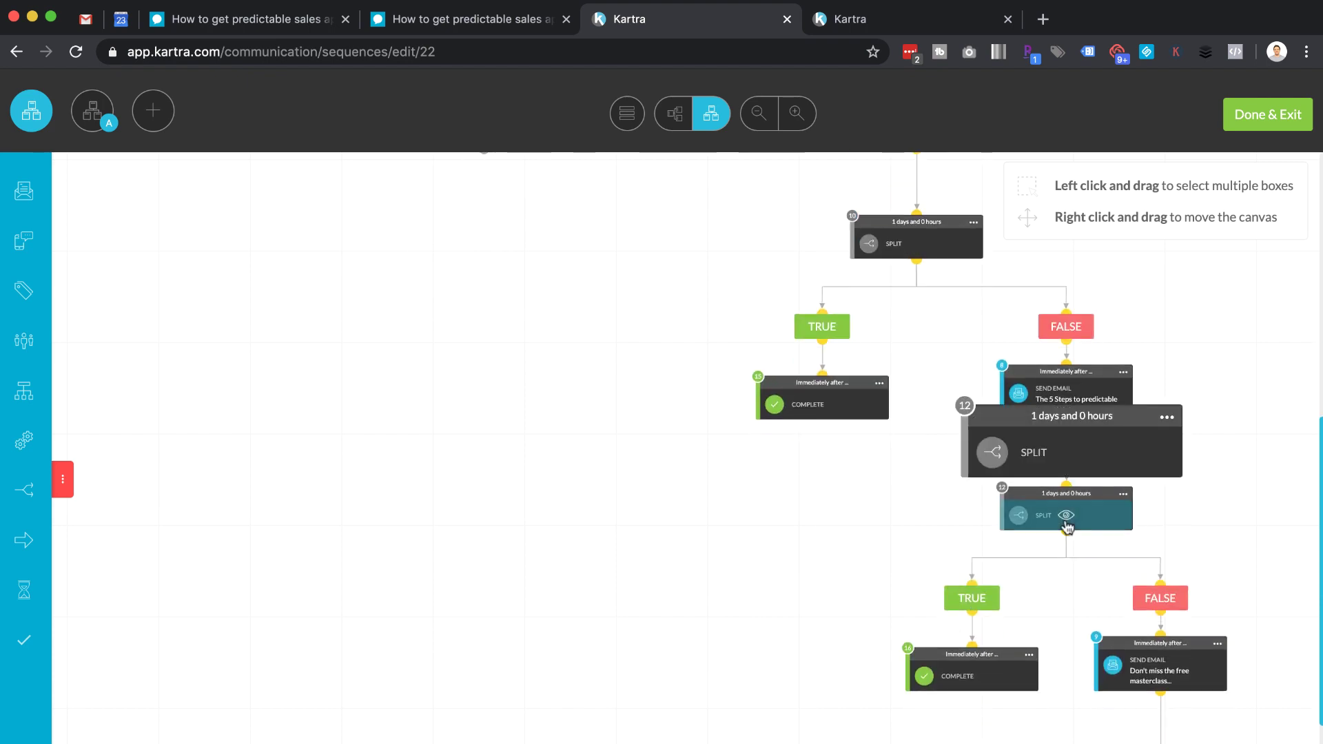
scroll(1091, 594, down, 2)
mouse_move(1158, 540)
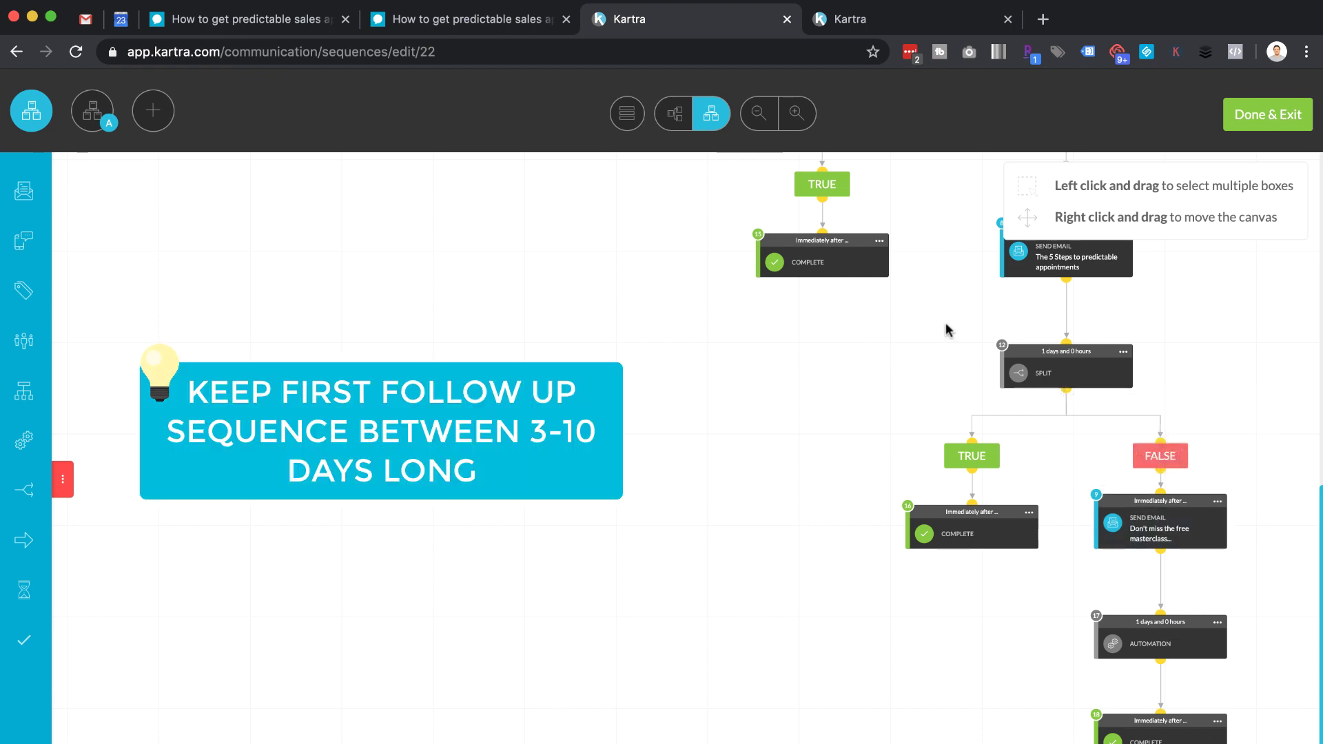
scroll(948, 331, up, 5)
scroll(979, 414, down, 4)
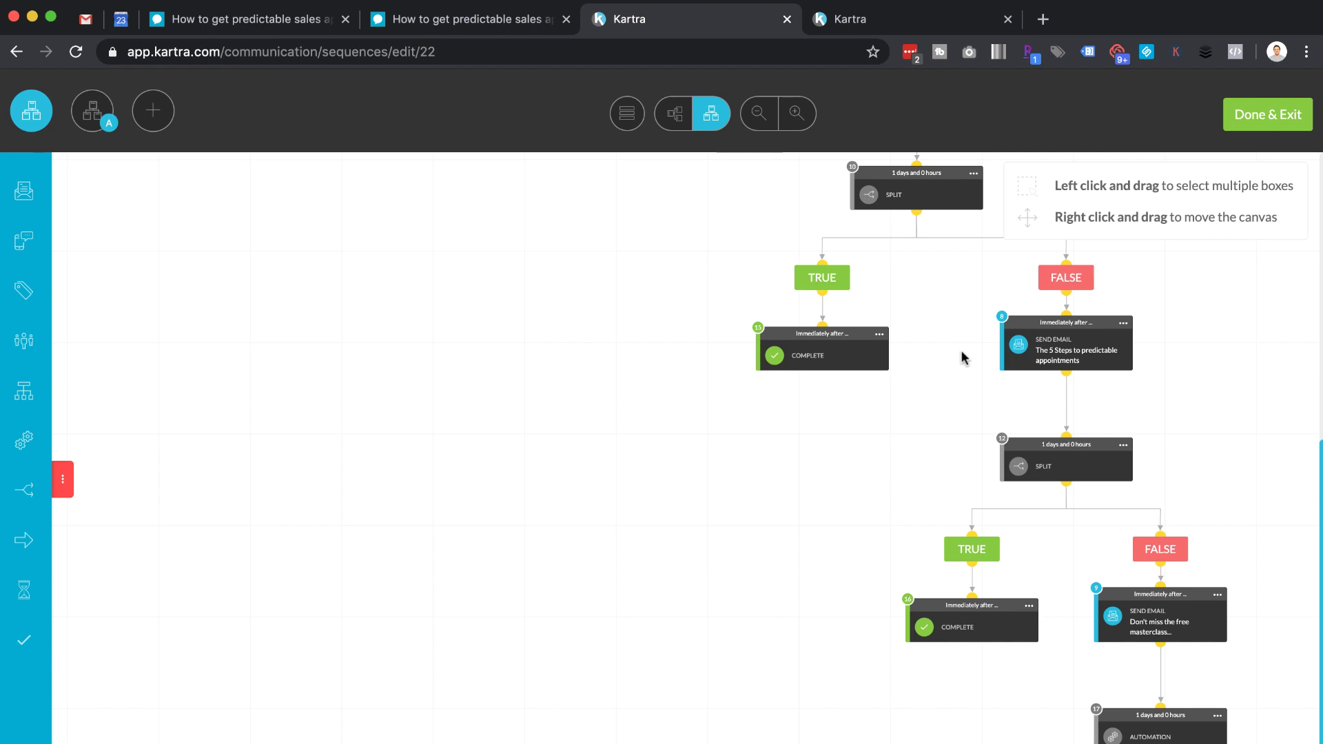
scroll(963, 356, up, 3)
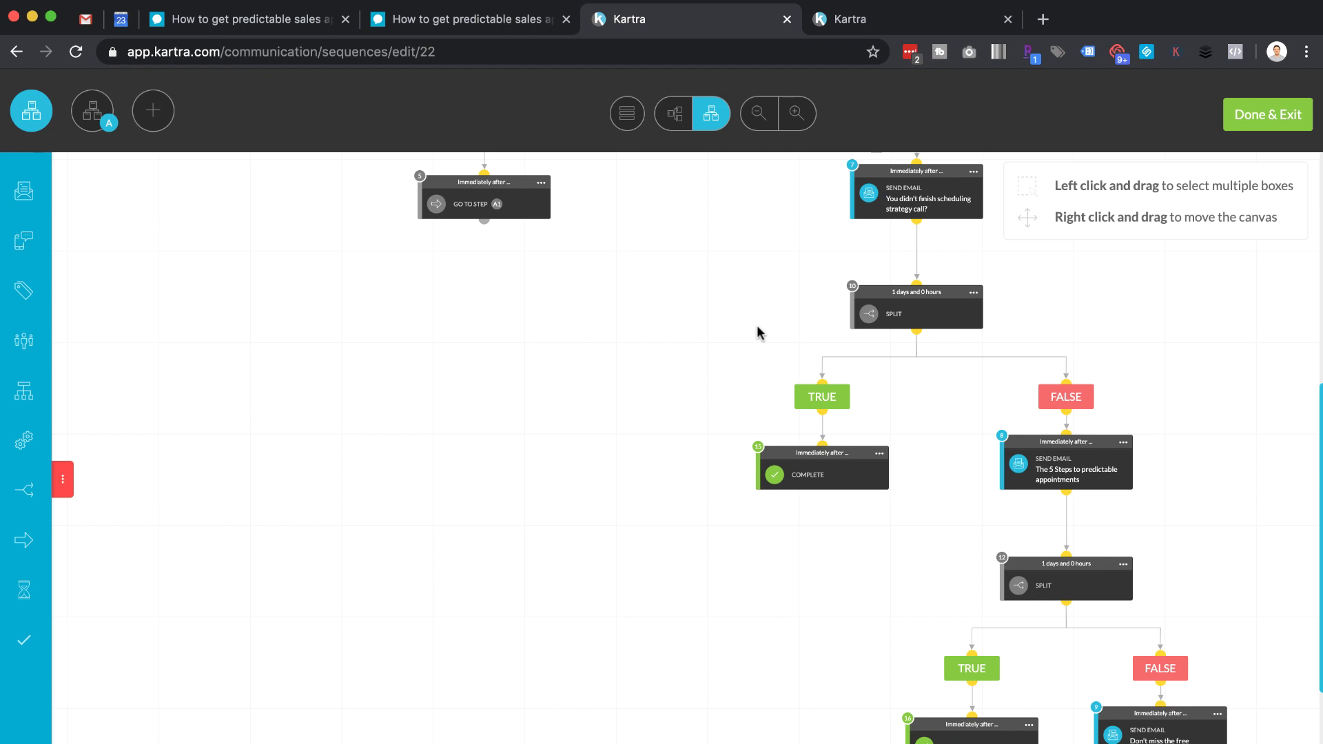
drag(909, 293, 992, 572)
Return to the 'How to get predictable sales' page and scroll through its Step One and Step Two sections
key(ctrl+shift+Tab)
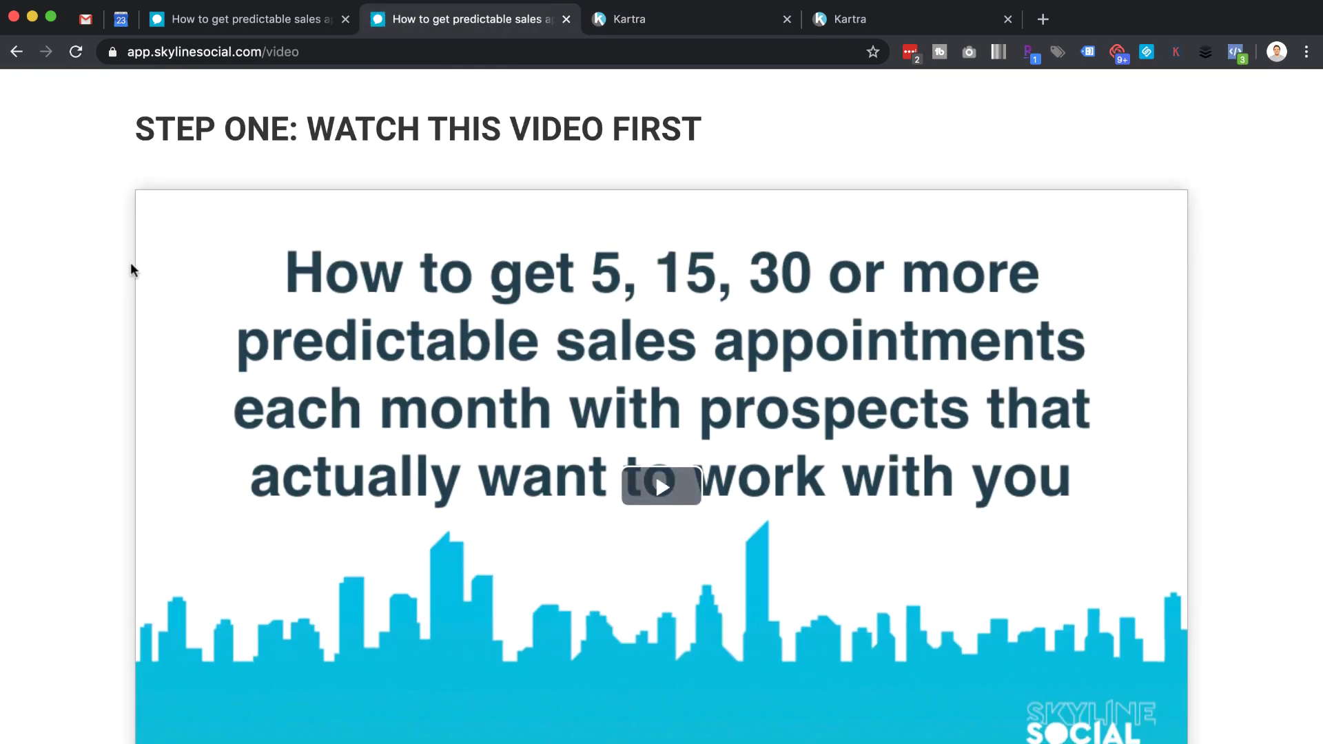
scroll(519, 422, down, 5)
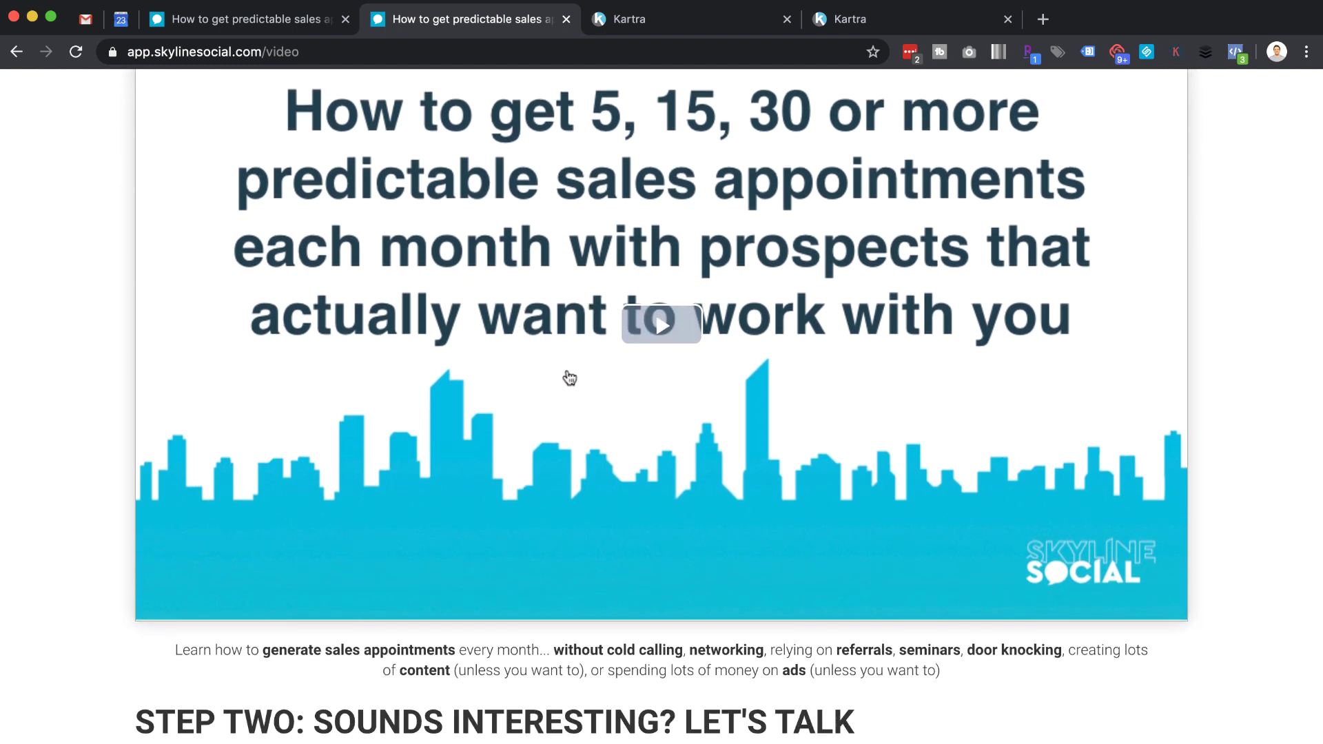
scroll(569, 377, up, 3)
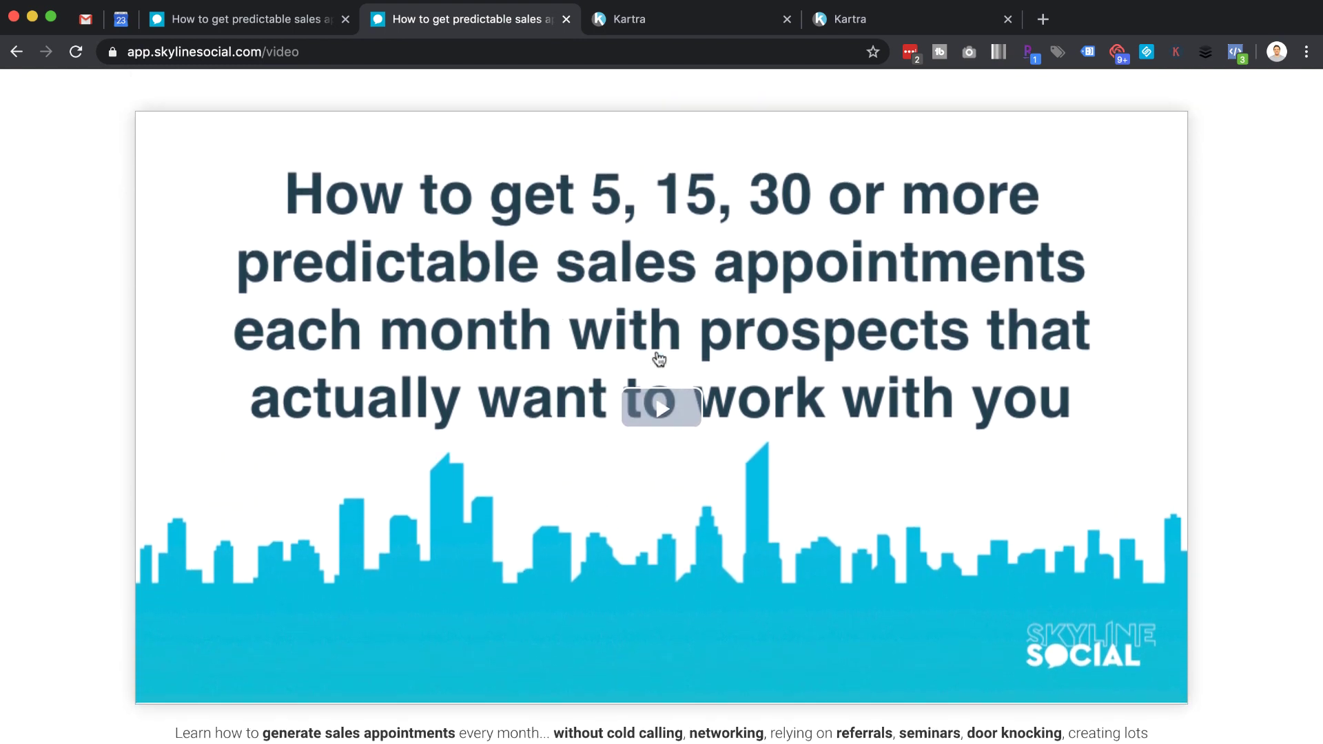
scroll(658, 358, down, 7)
scroll(689, 414, down, 3)
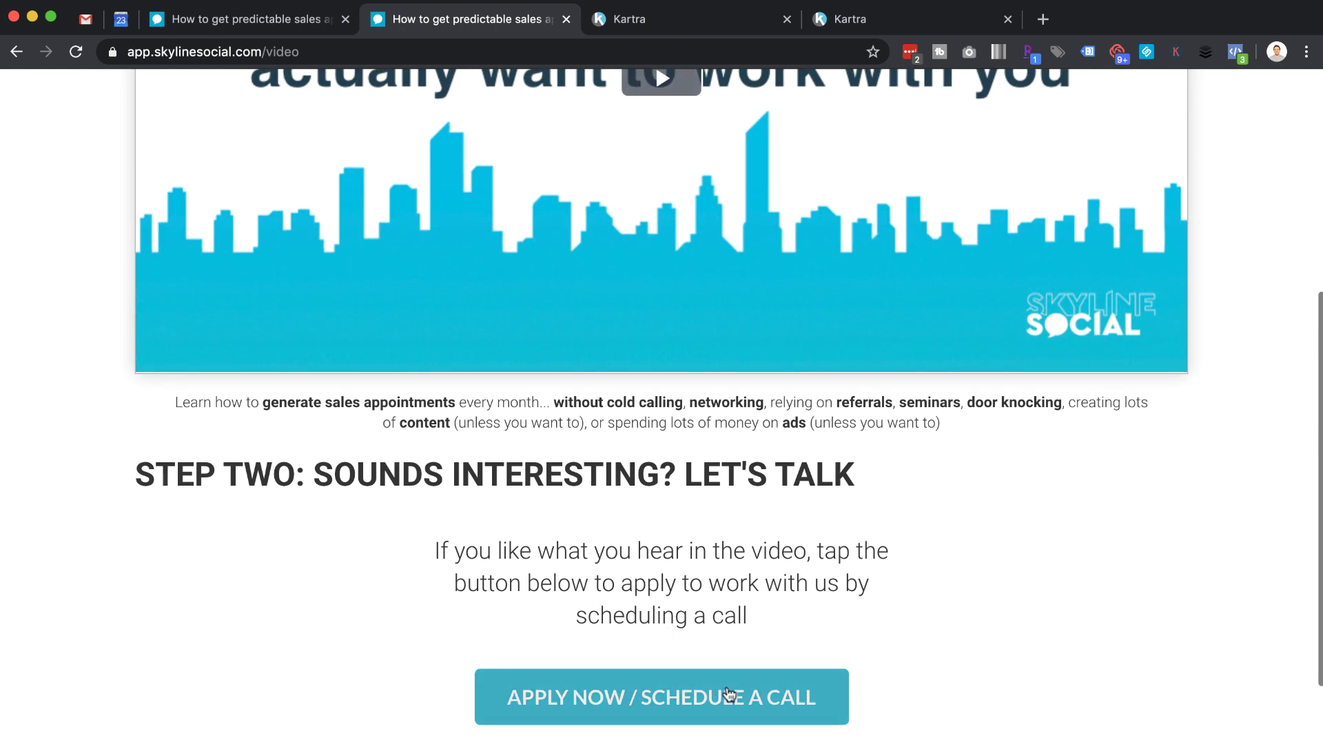
scroll(610, 455, up, 10)
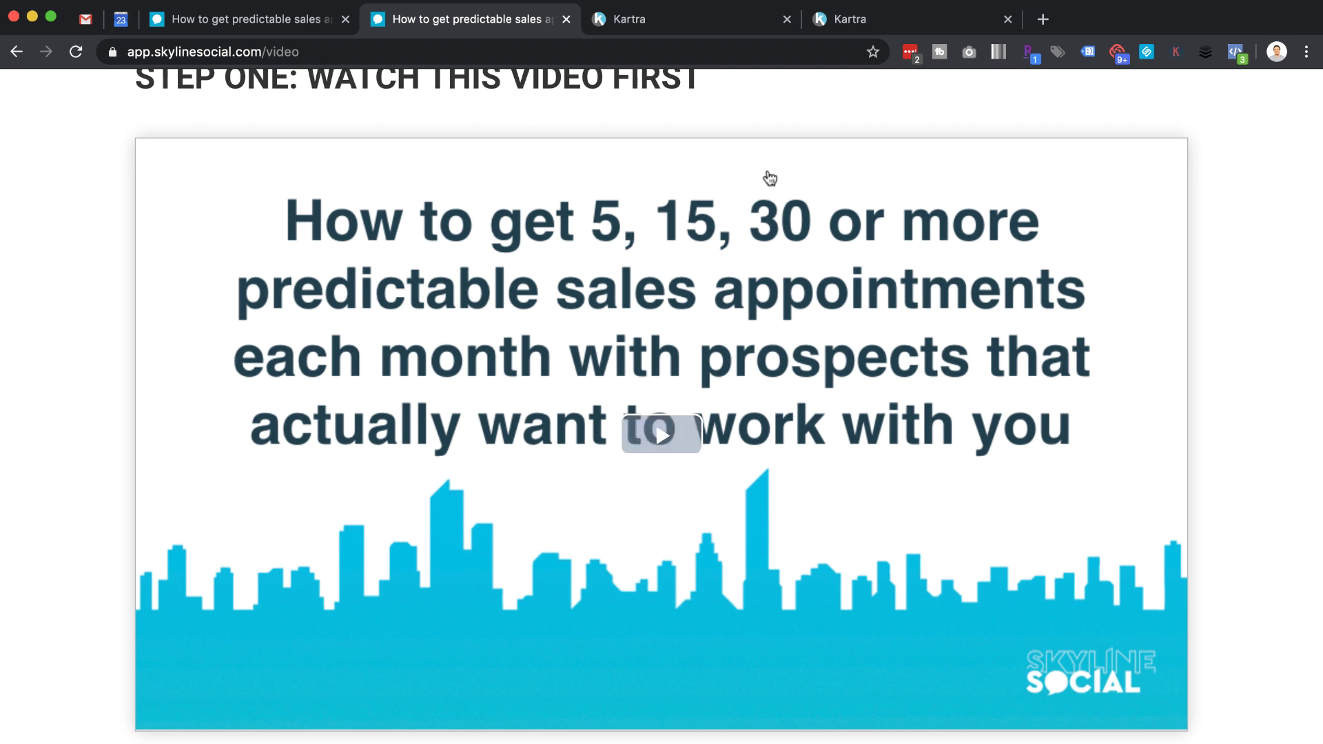
scroll(782, 127, up, 1)
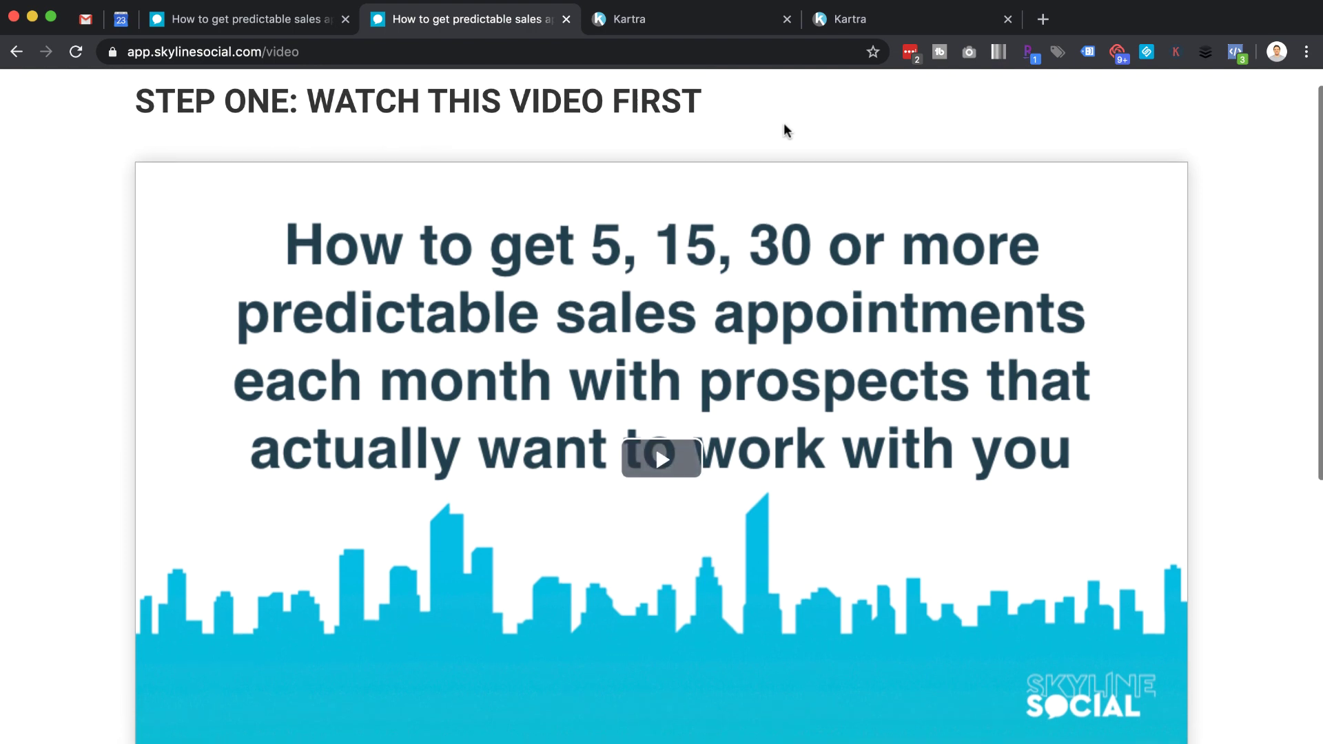
Show sequence 18 and scroll through its 12-day wait and Leads/Clients 'Keep it simple' emails
click(875, 25)
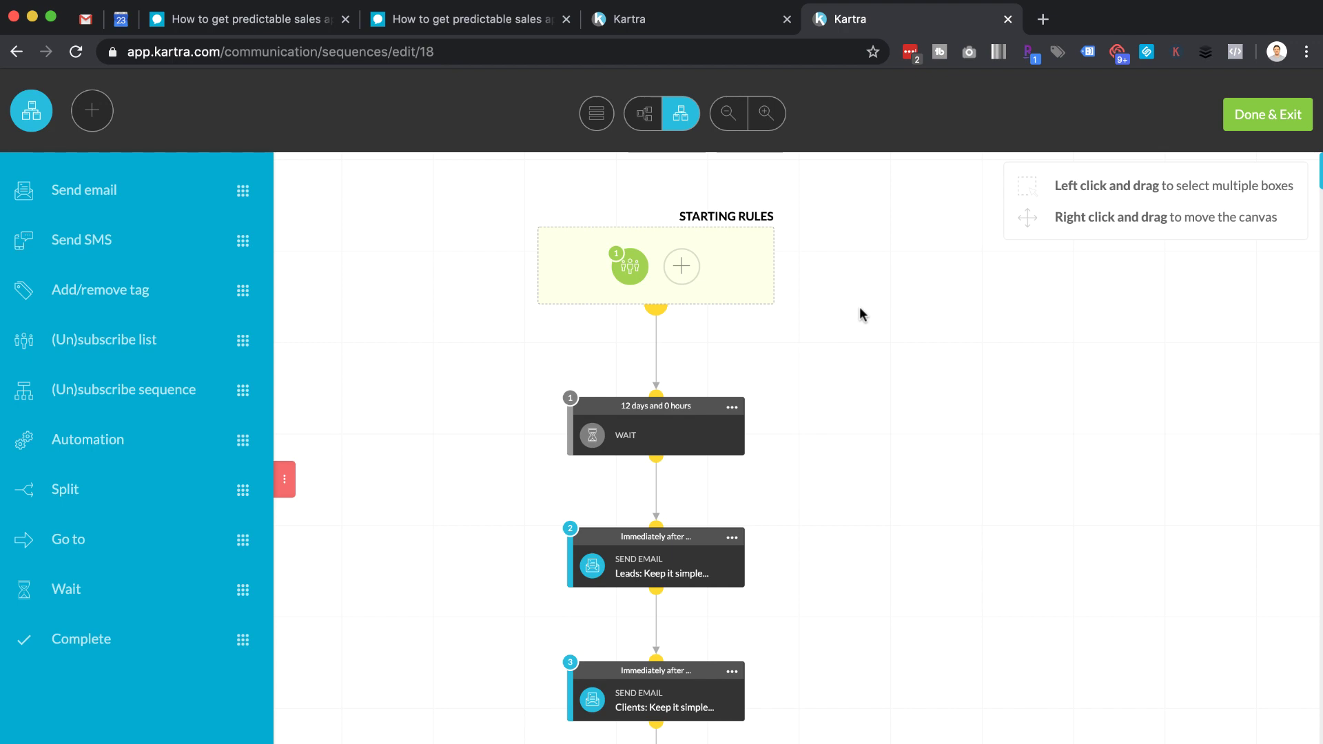
scroll(861, 393, down, 1)
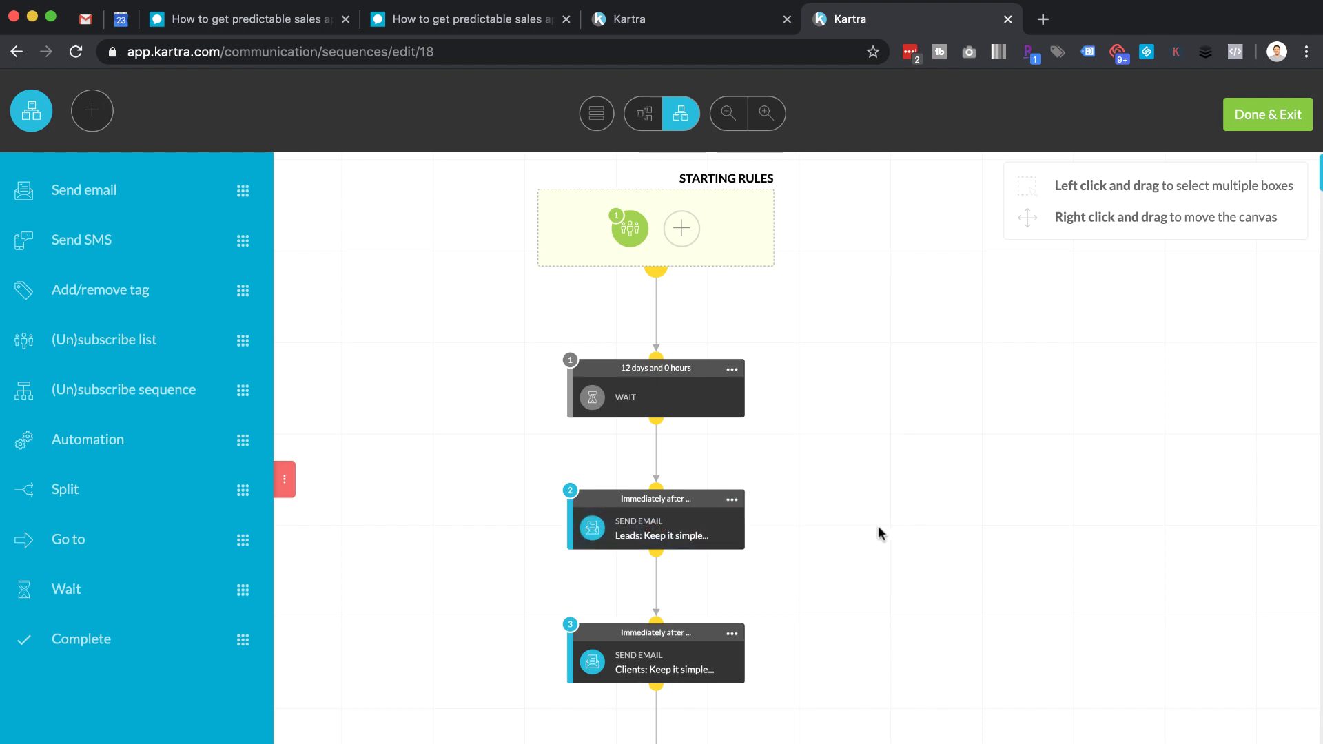
scroll(878, 533, down, 3)
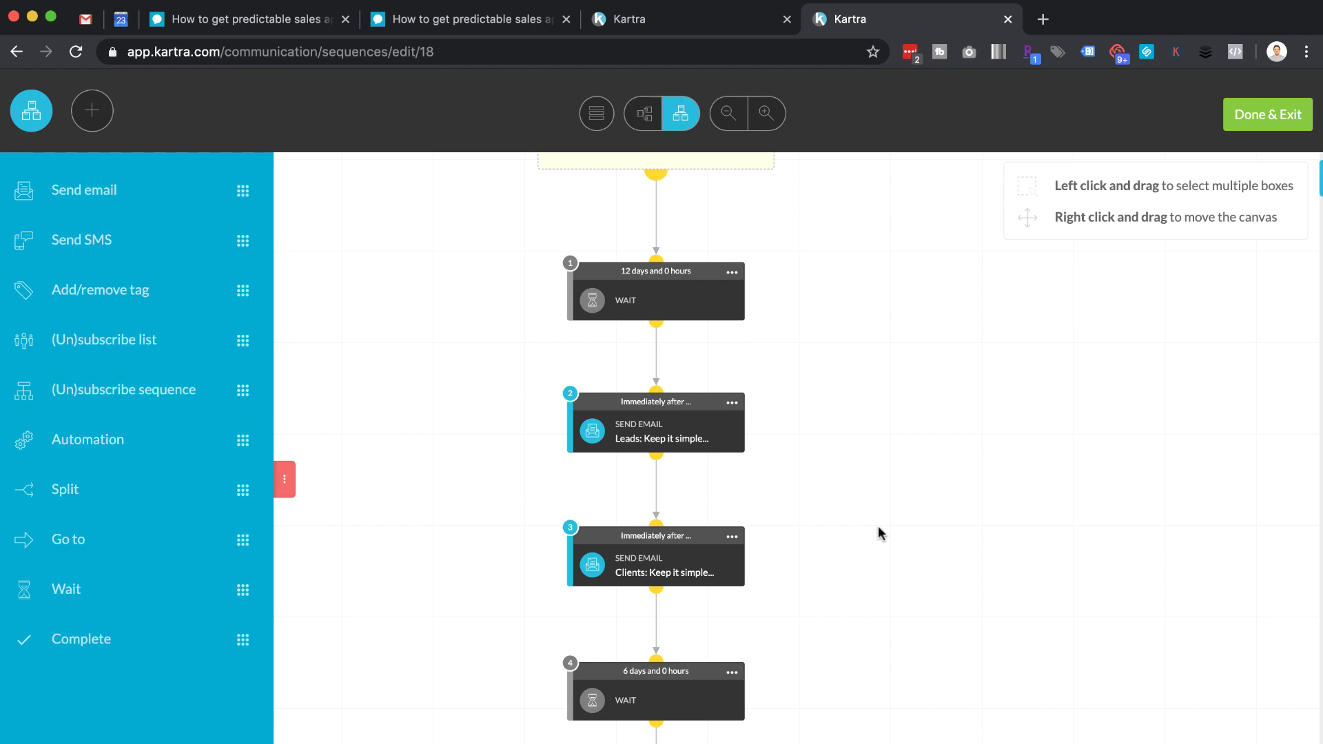
scroll(879, 532, up, 3)
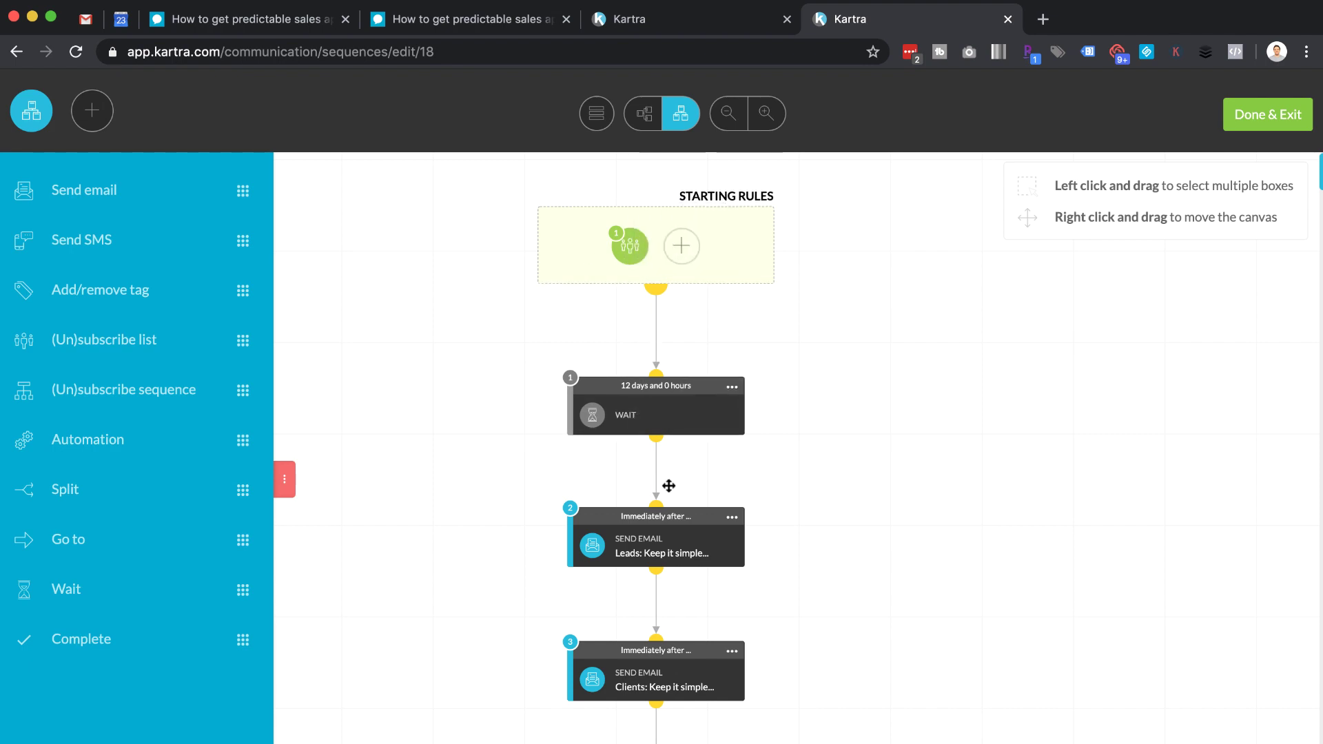
scroll(699, 579, down, 4)
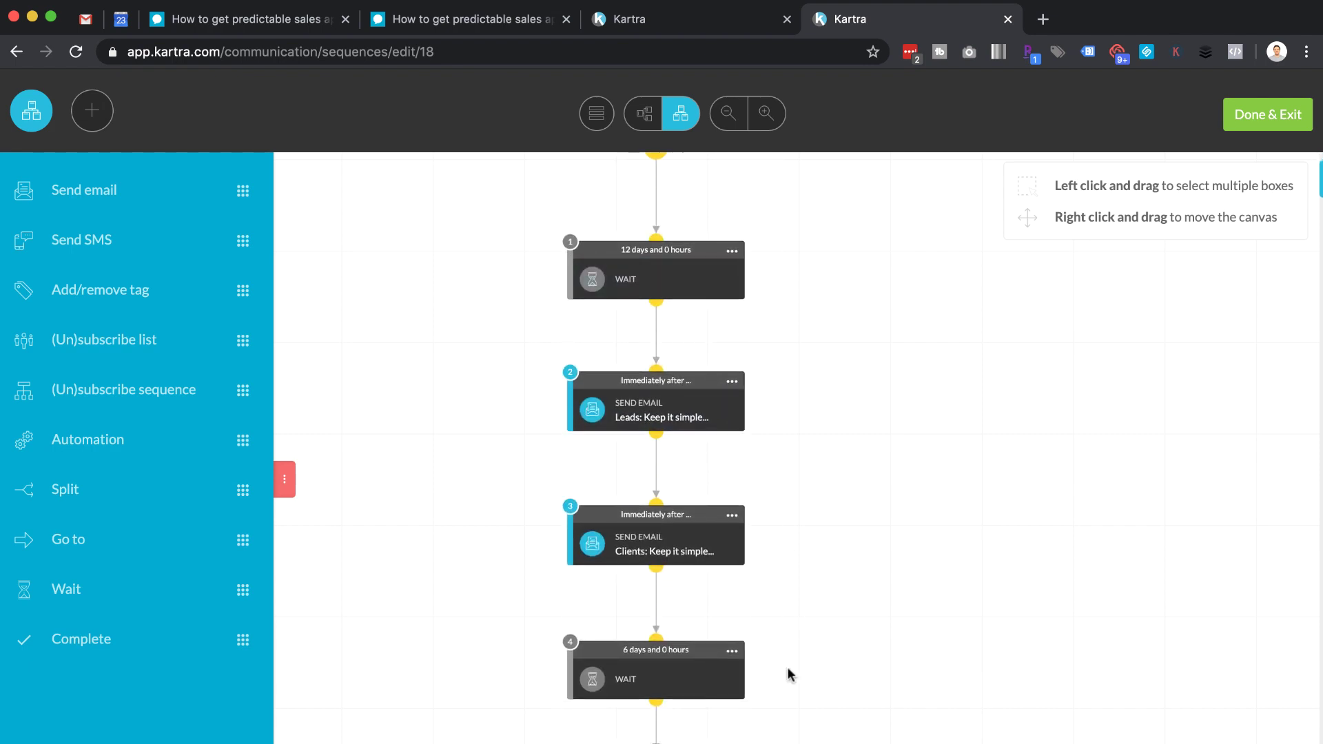
scroll(791, 703, down, 20)
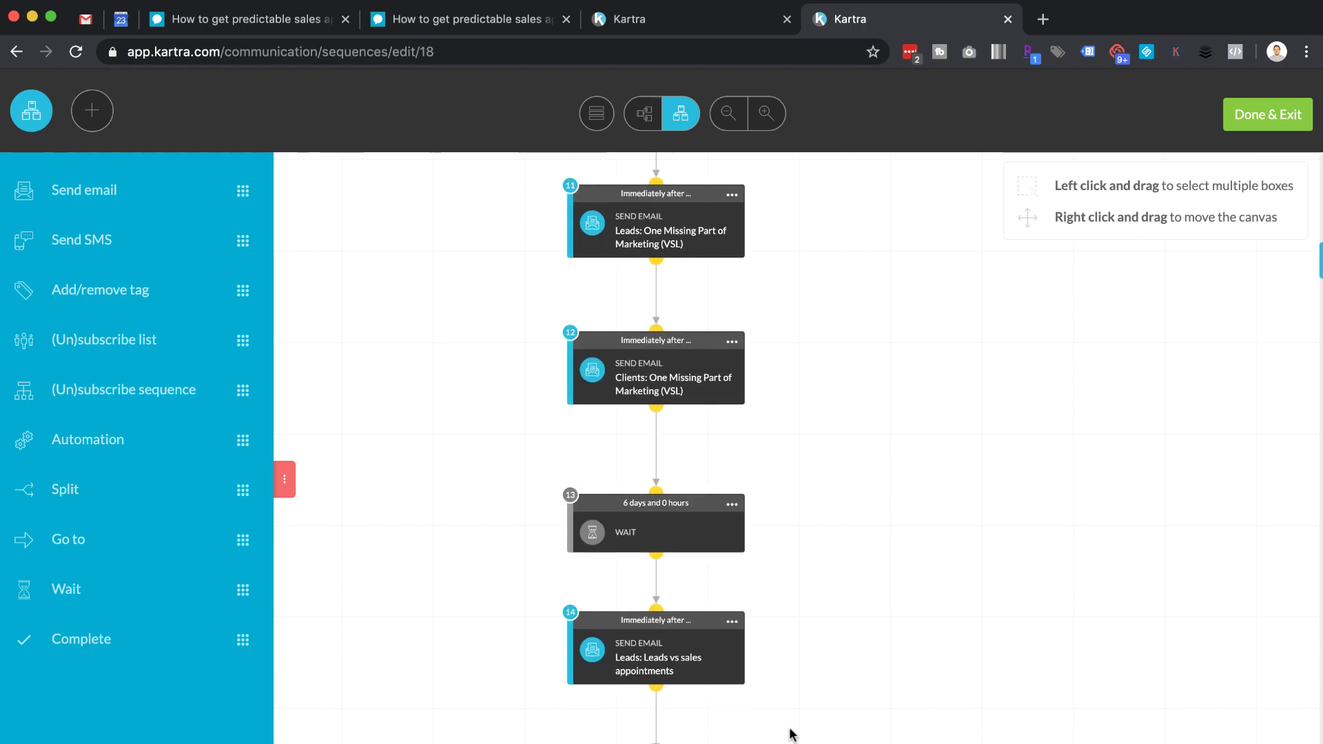
scroll(785, 434, up, 20)
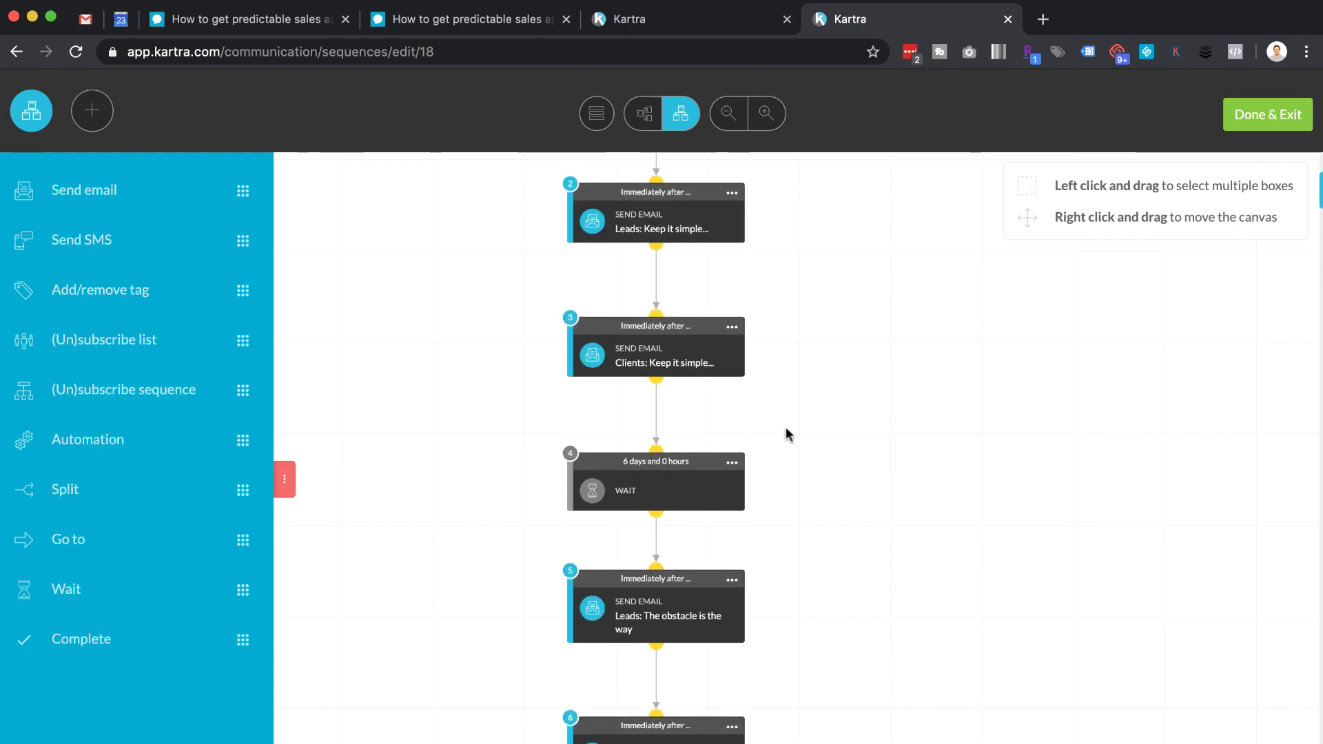
scroll(789, 434, up, 7)
scroll(810, 576, down, 20)
scroll(805, 582, down, 20)
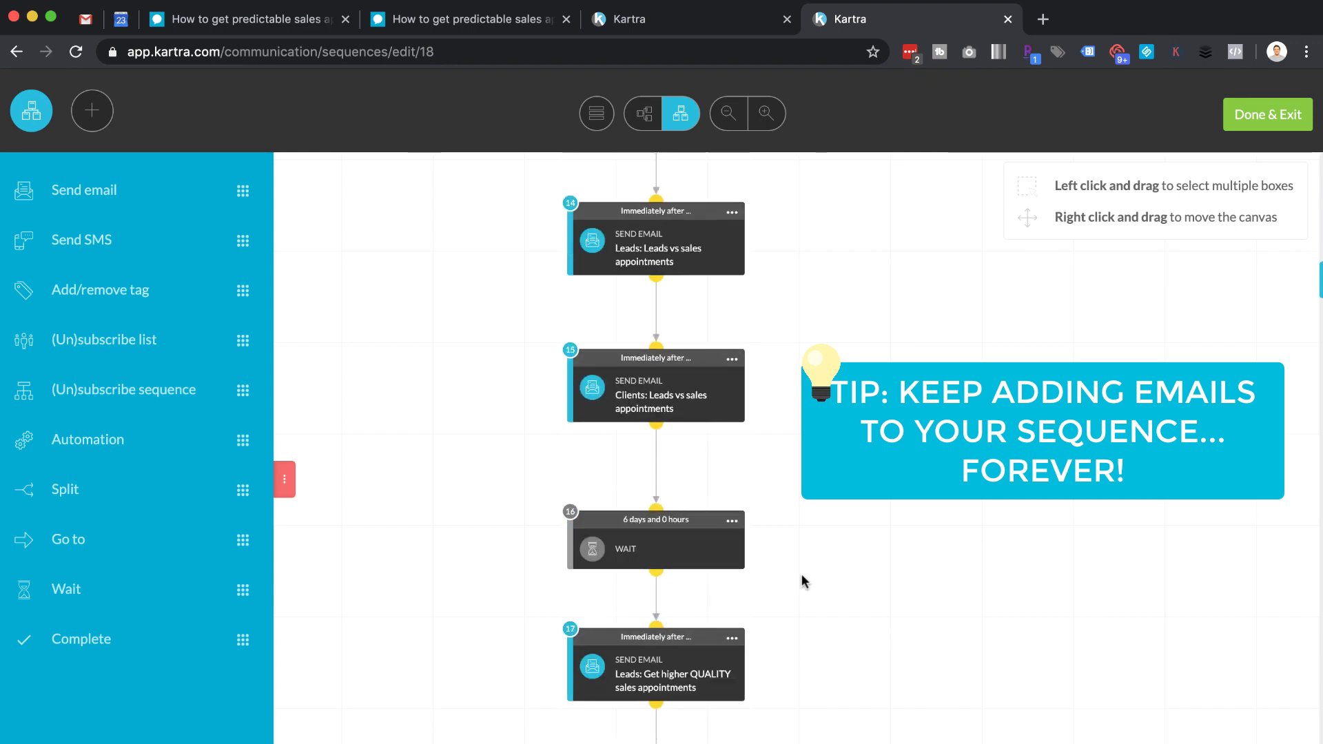
scroll(802, 582, down, 20)
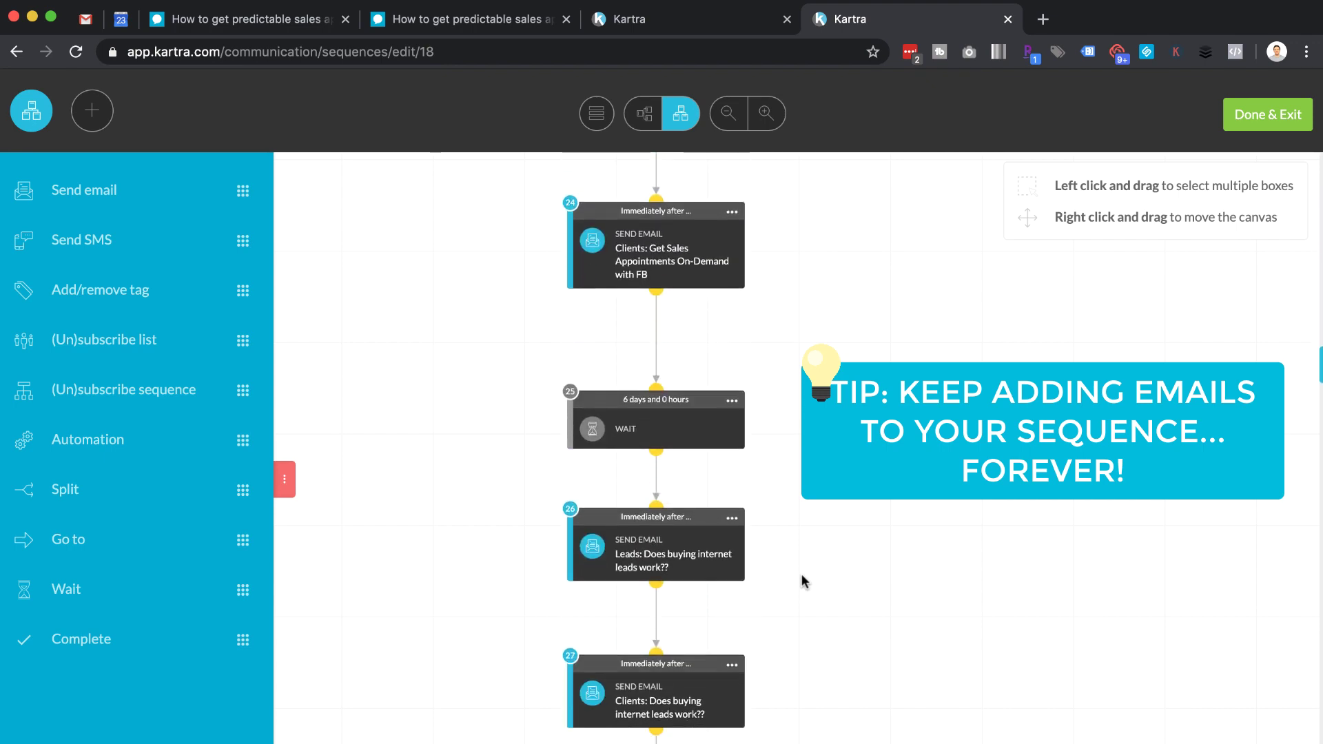
scroll(803, 582, down, 20)
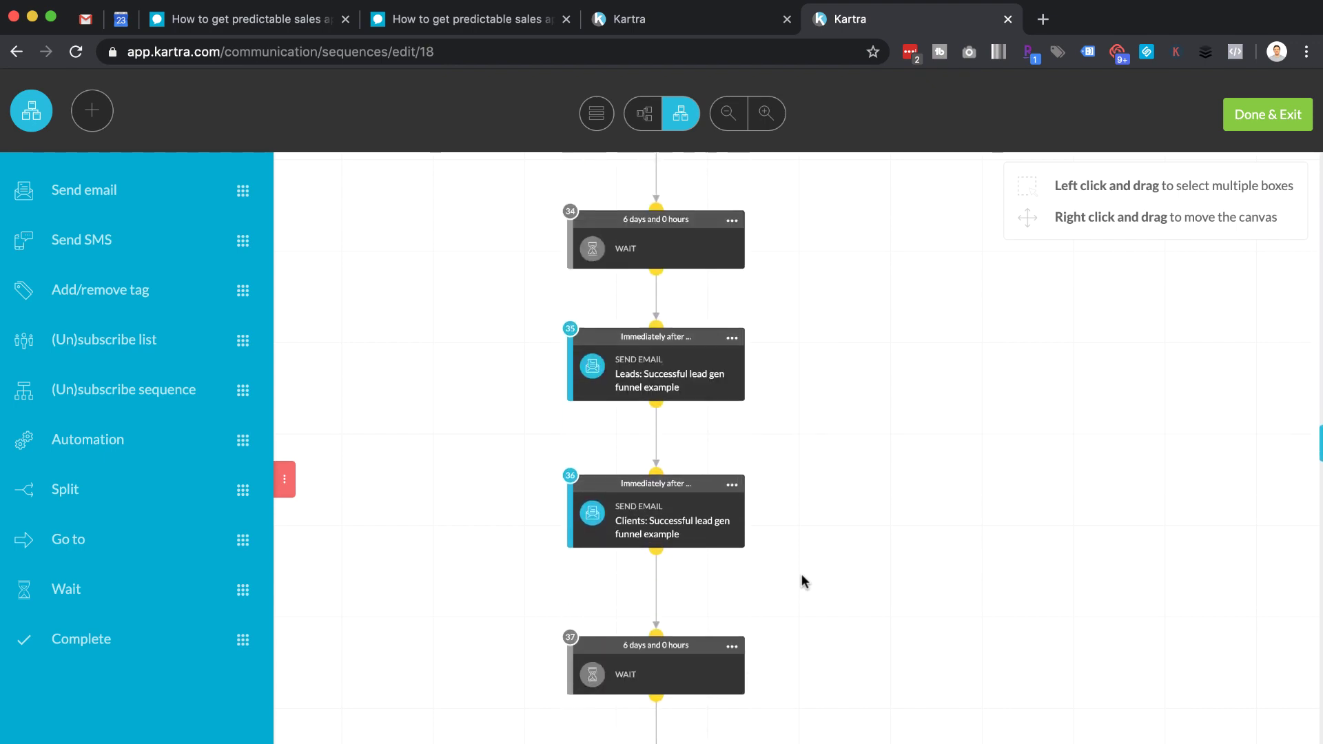
scroll(803, 582, down, 20)
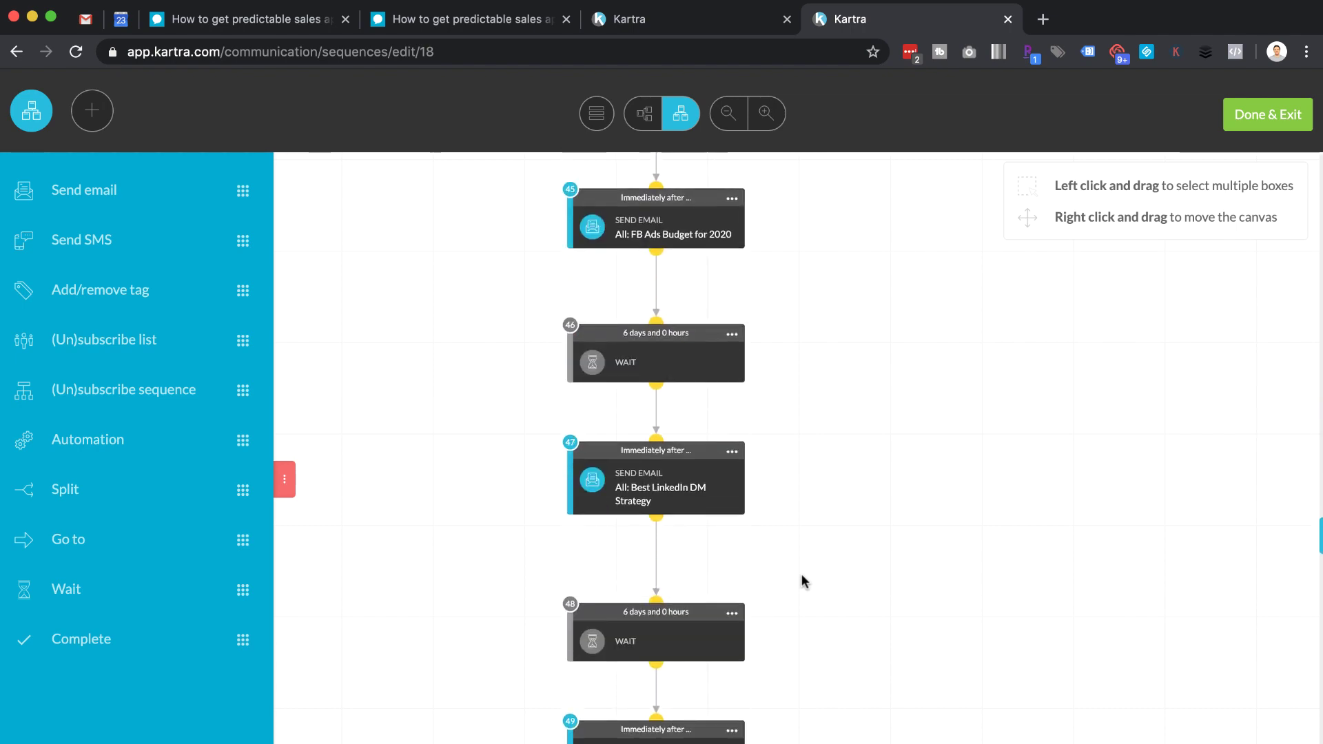
scroll(803, 583, down, 20)
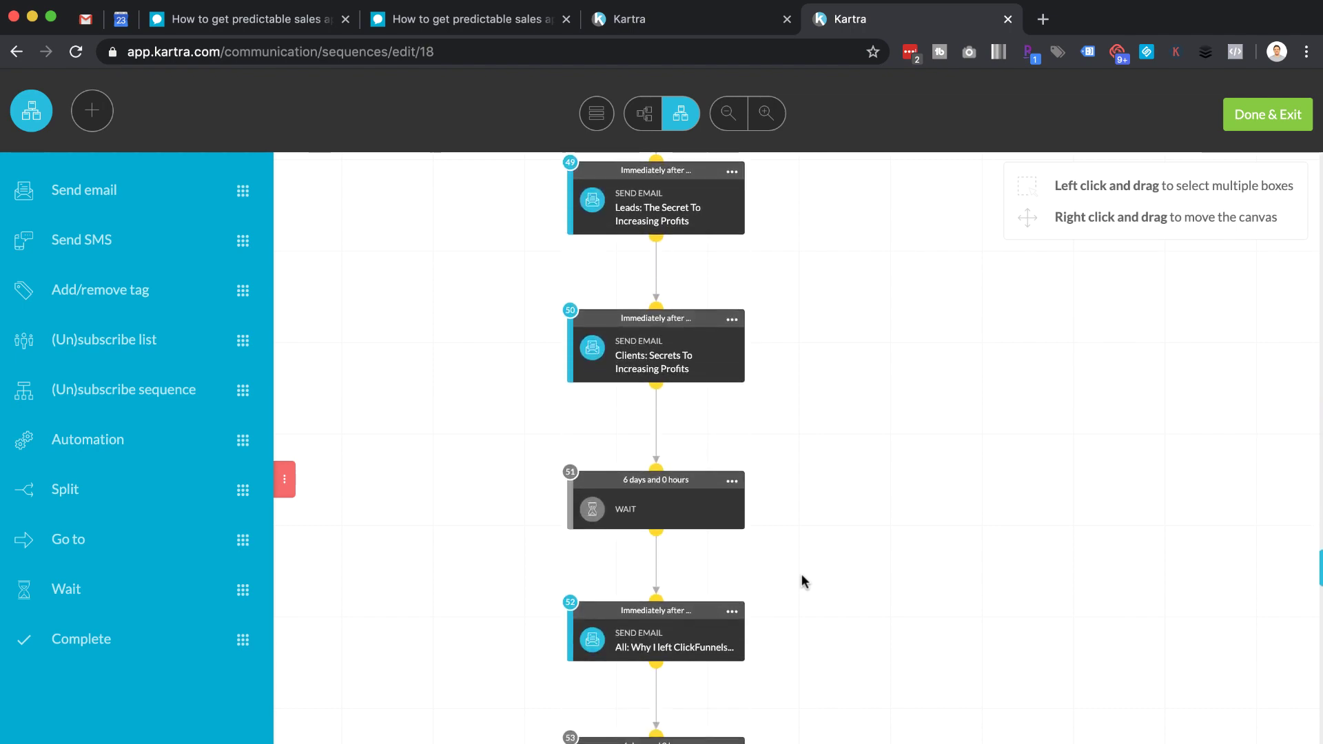
scroll(803, 582, down, 20)
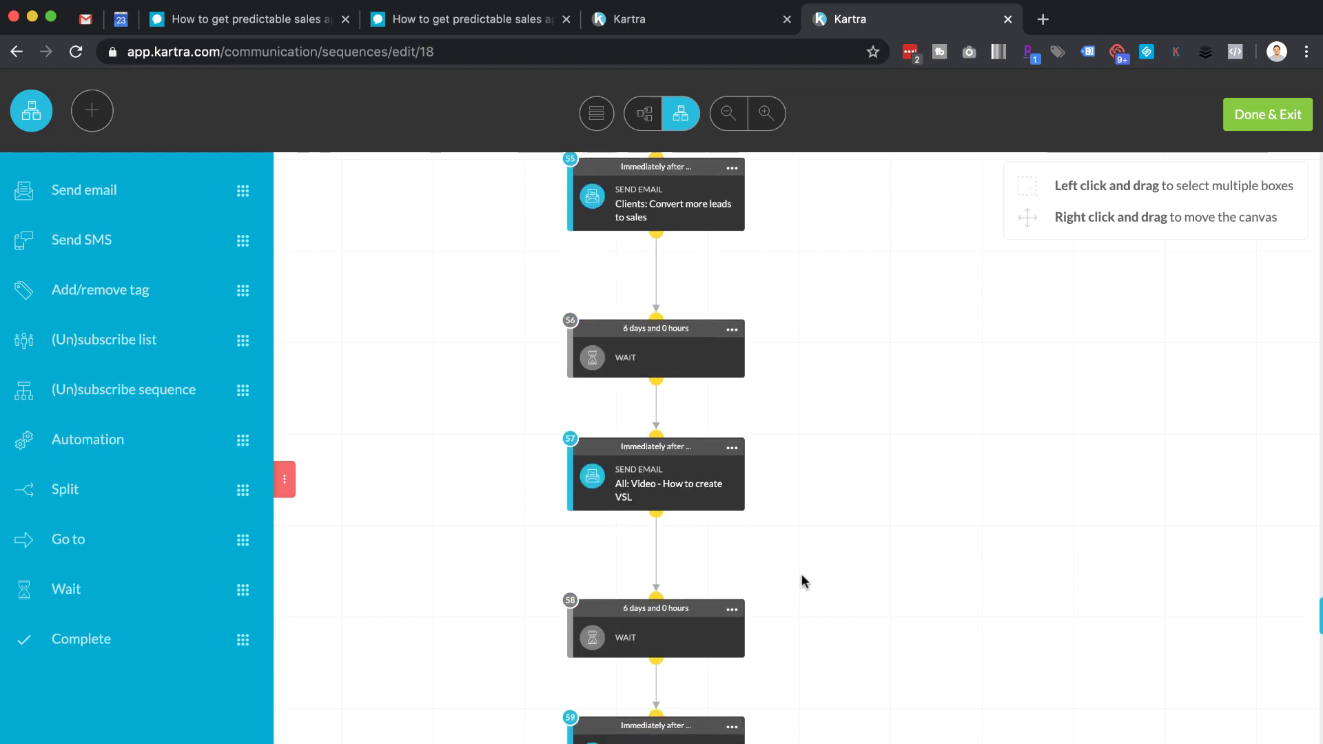
scroll(800, 581, down, 5)
scroll(801, 581, up, 20)
scroll(801, 581, up, 20)
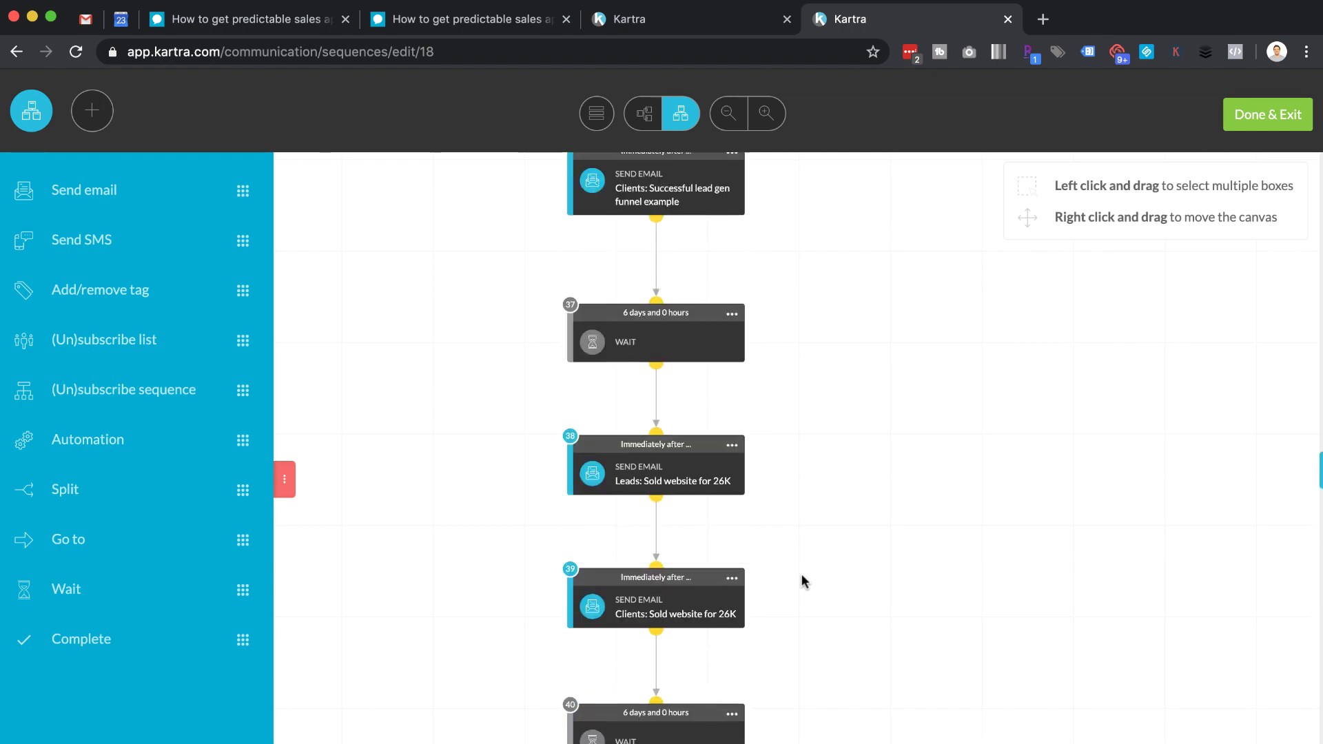
scroll(801, 581, up, 20)
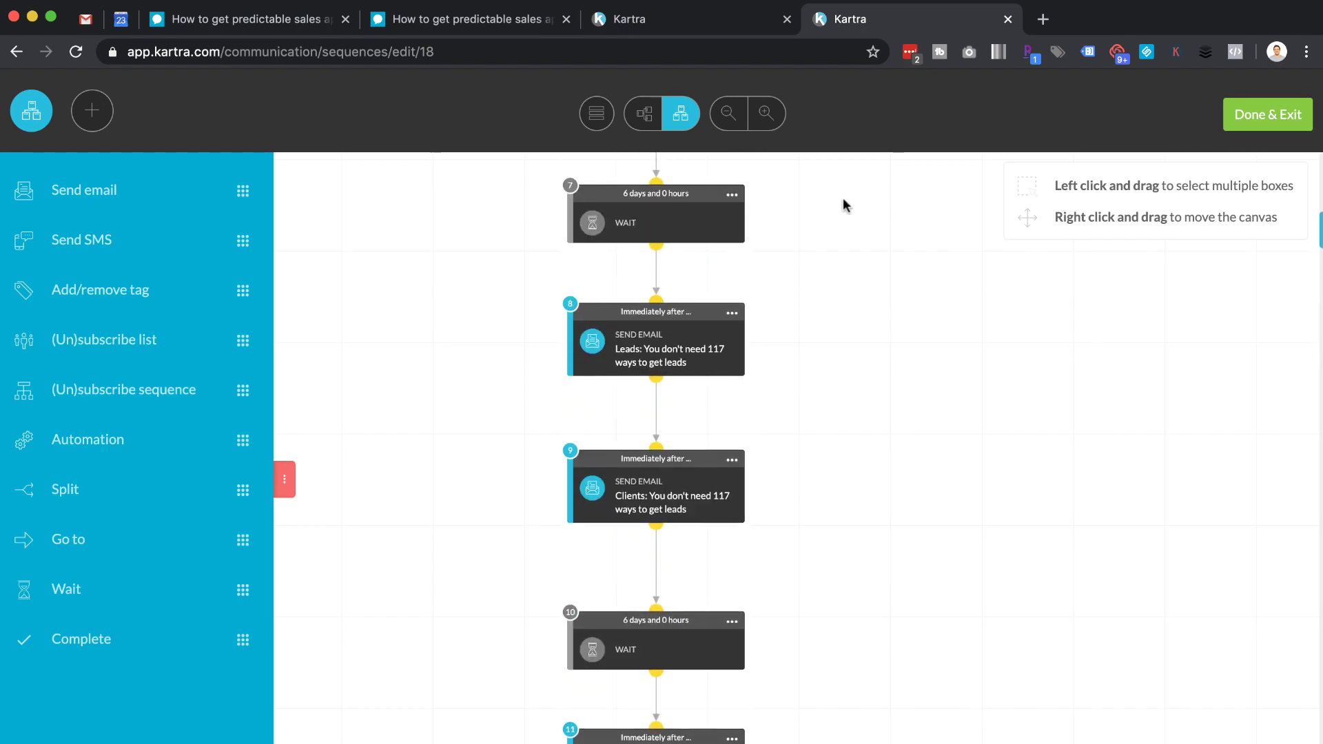
scroll(848, 251, up, 5)
scroll(849, 251, up, 3)
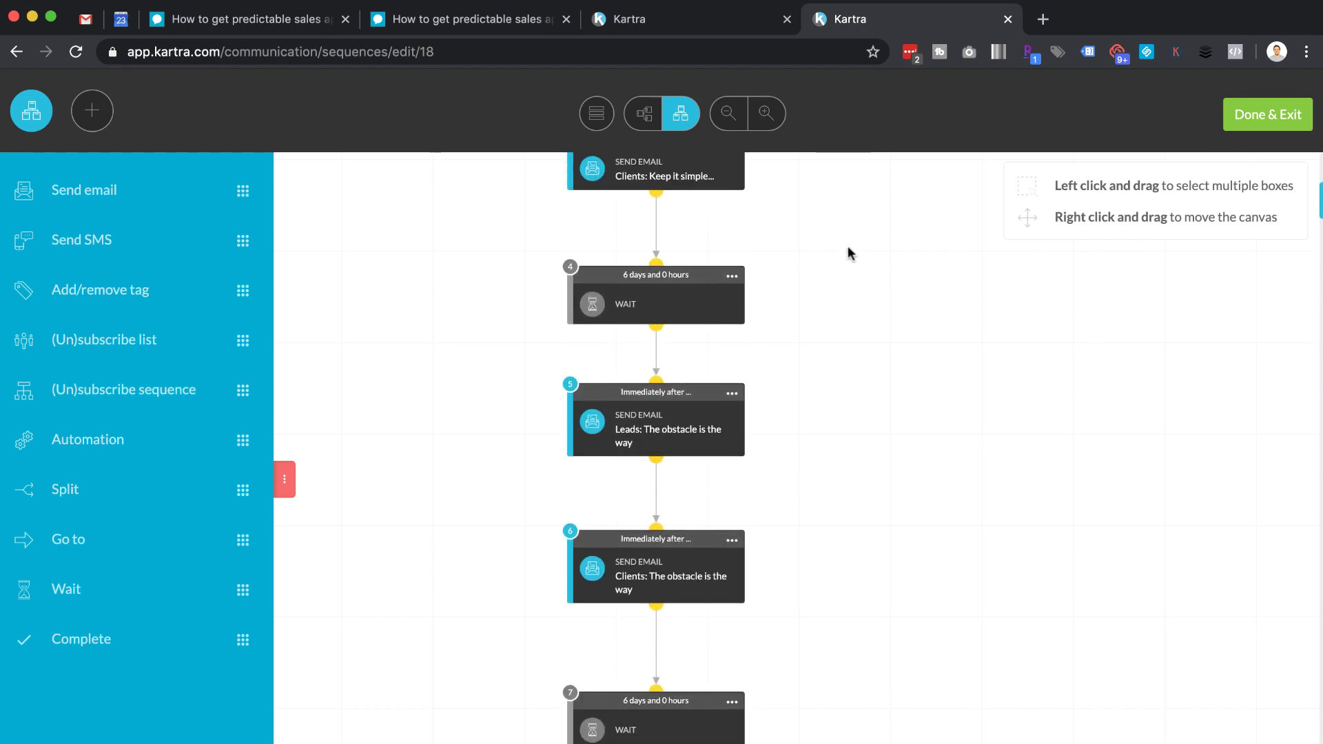
scroll(851, 254, up, 7)
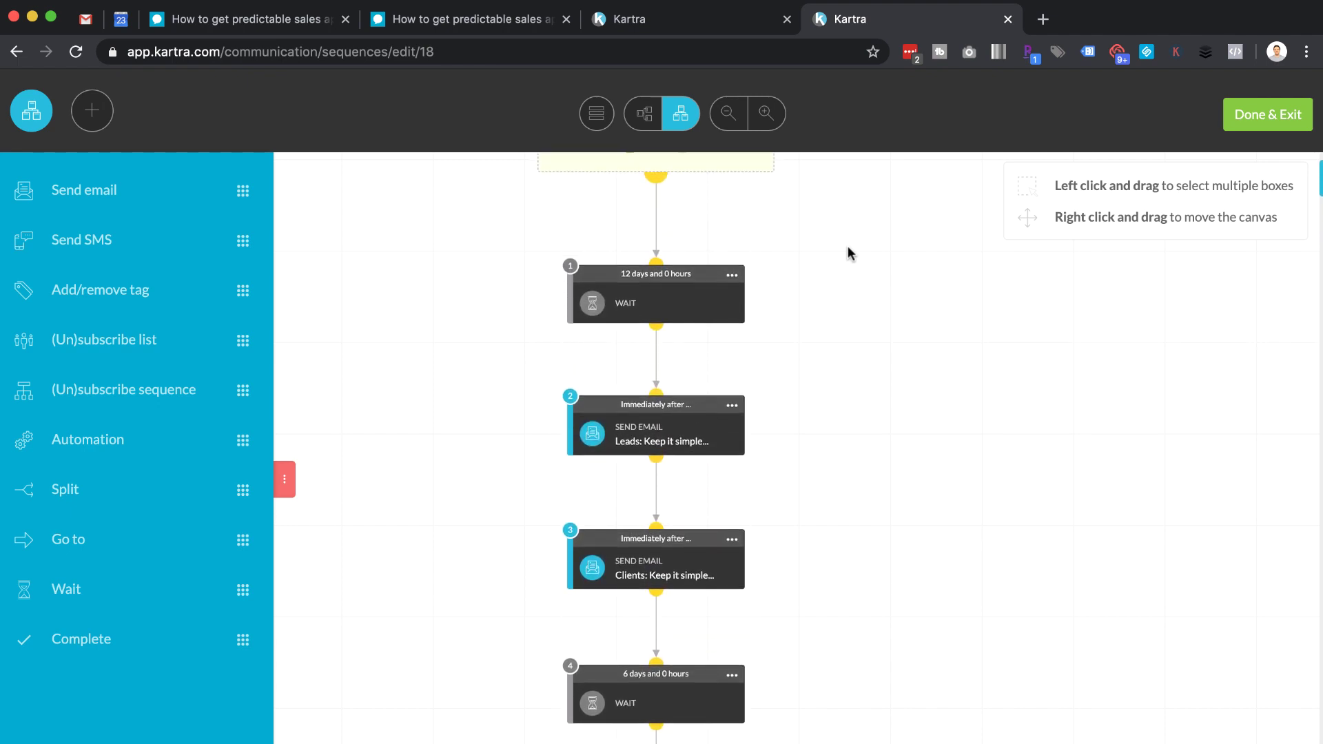
scroll(848, 251, down, 3)
click(732, 254)
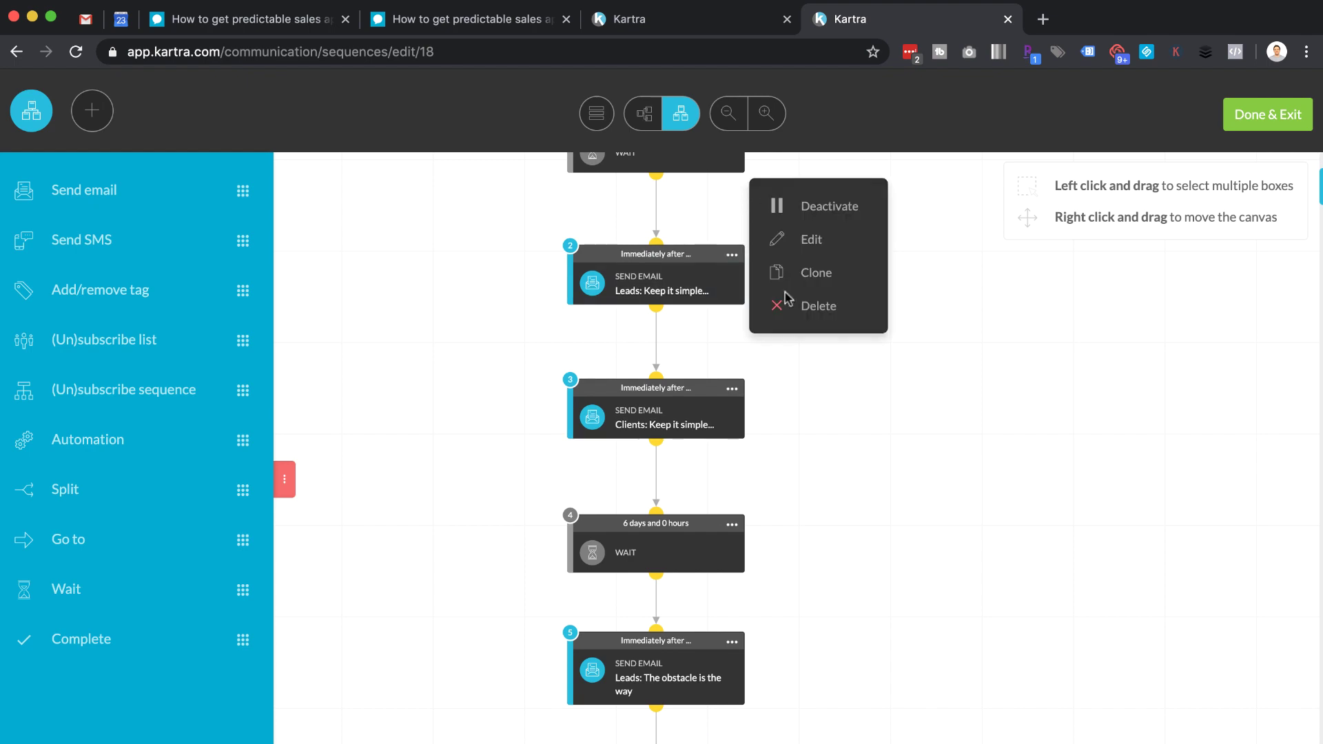
scroll(782, 523, down, 2)
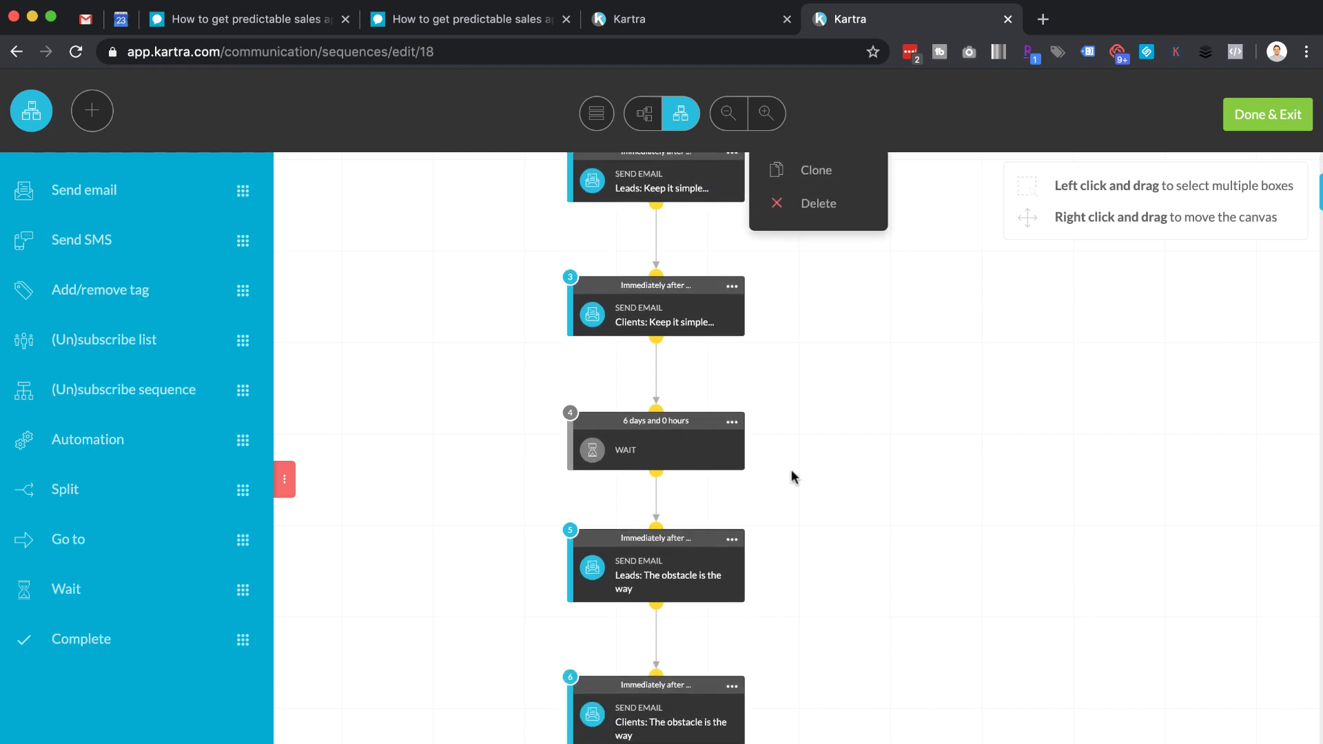
scroll(766, 291, up, 1)
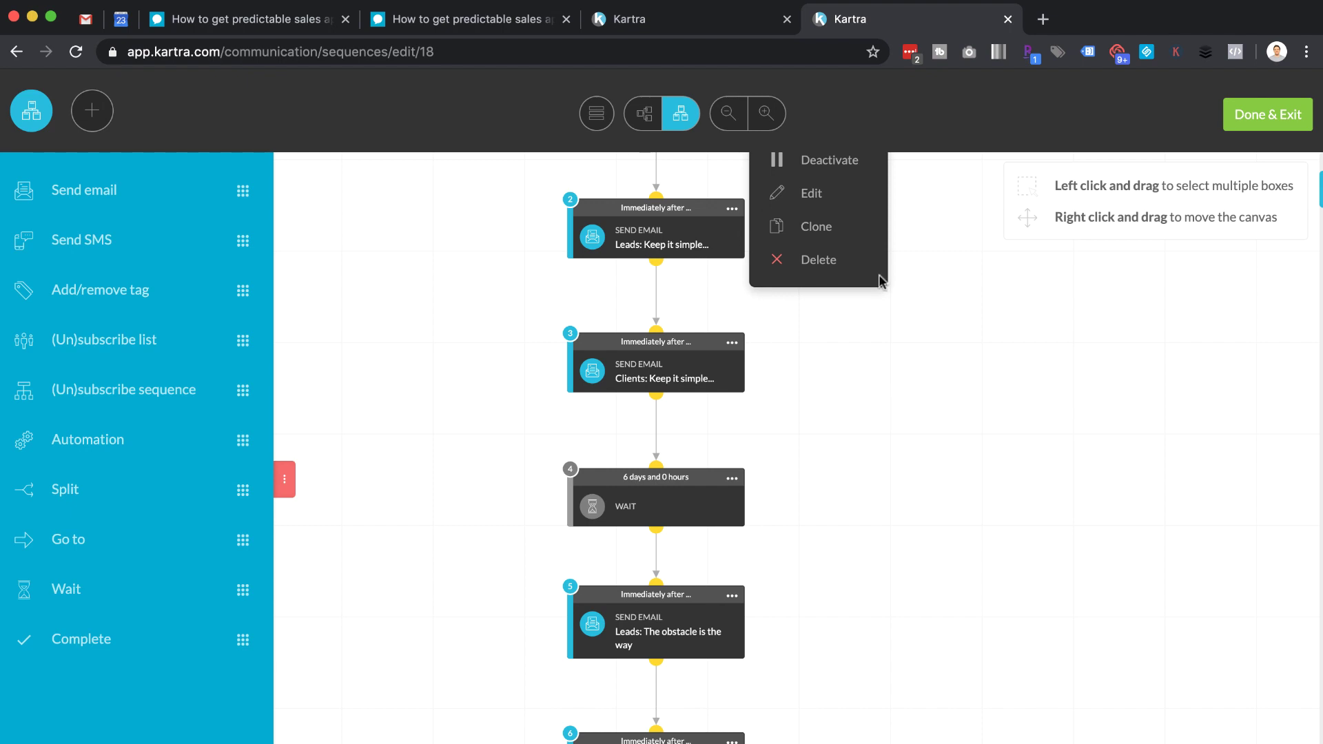
click(410, 370)
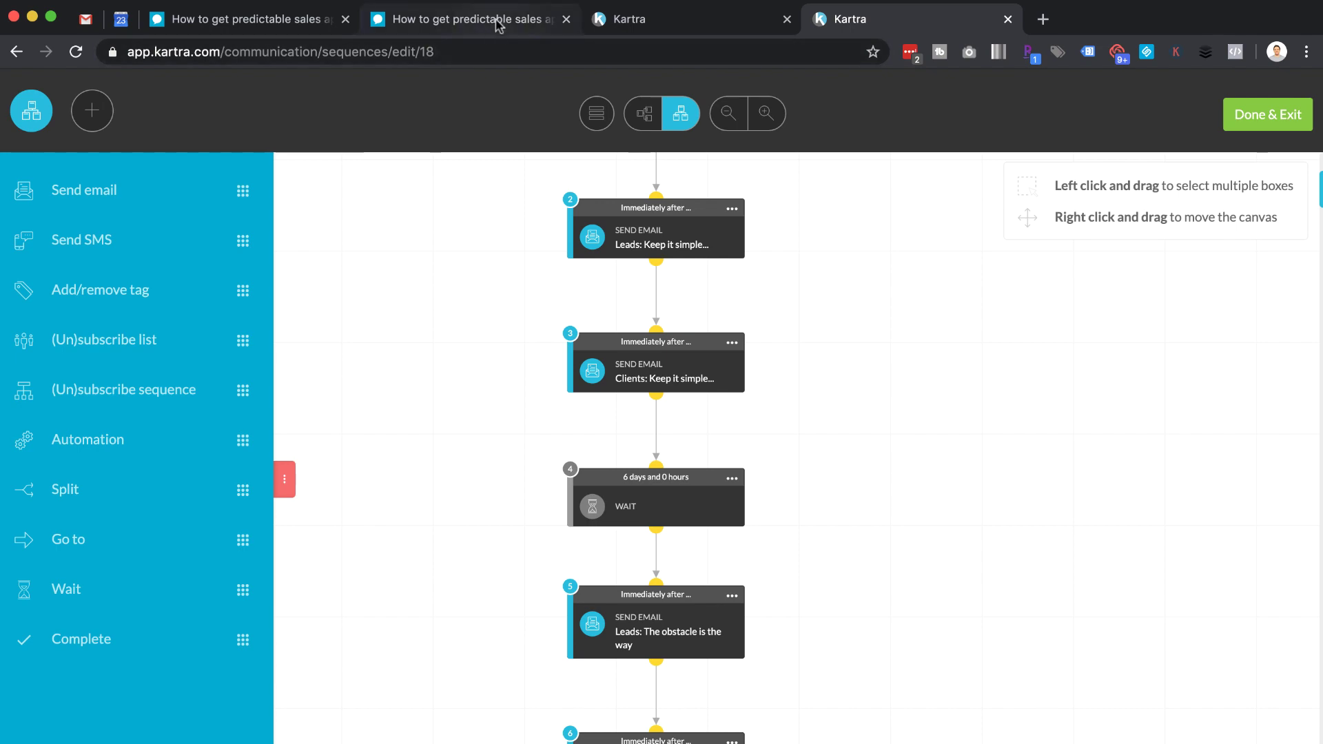
click(501, 25)
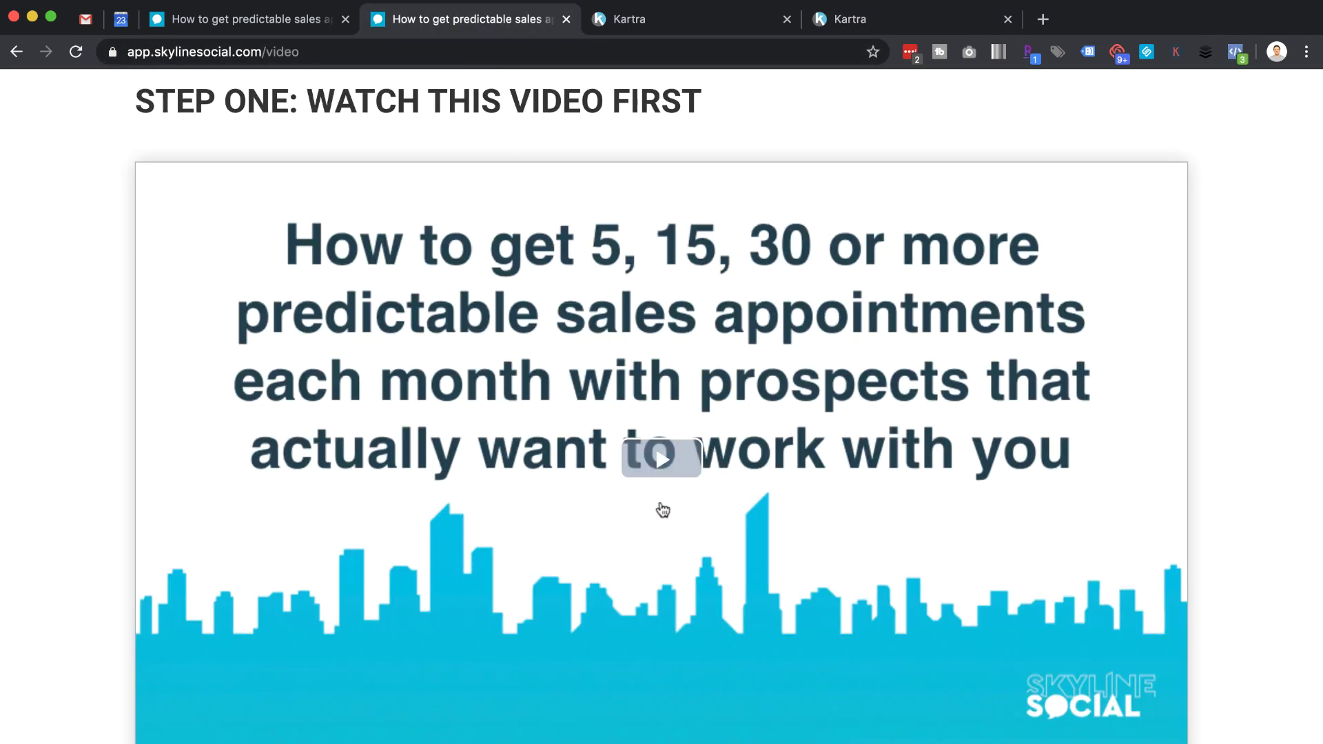
scroll(664, 517, down, 4)
scroll(658, 715, down, 2)
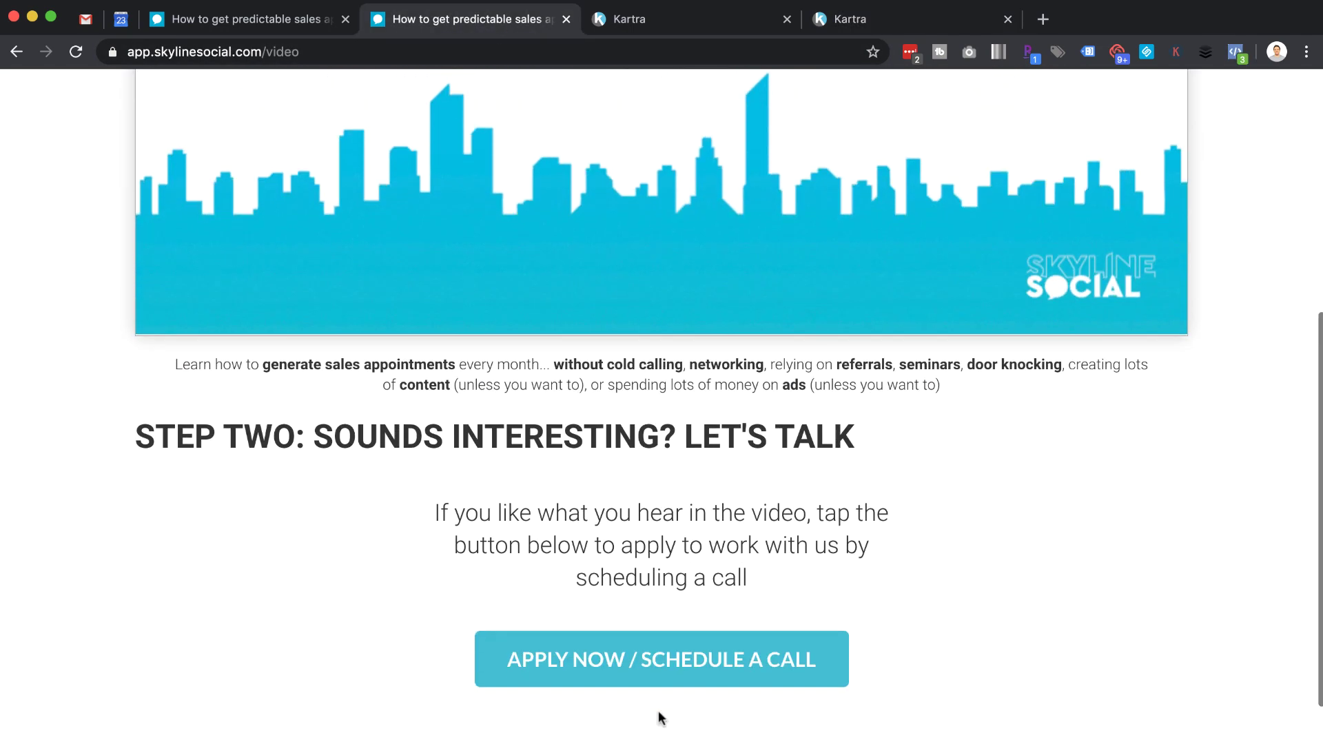
click(723, 24)
click(862, 23)
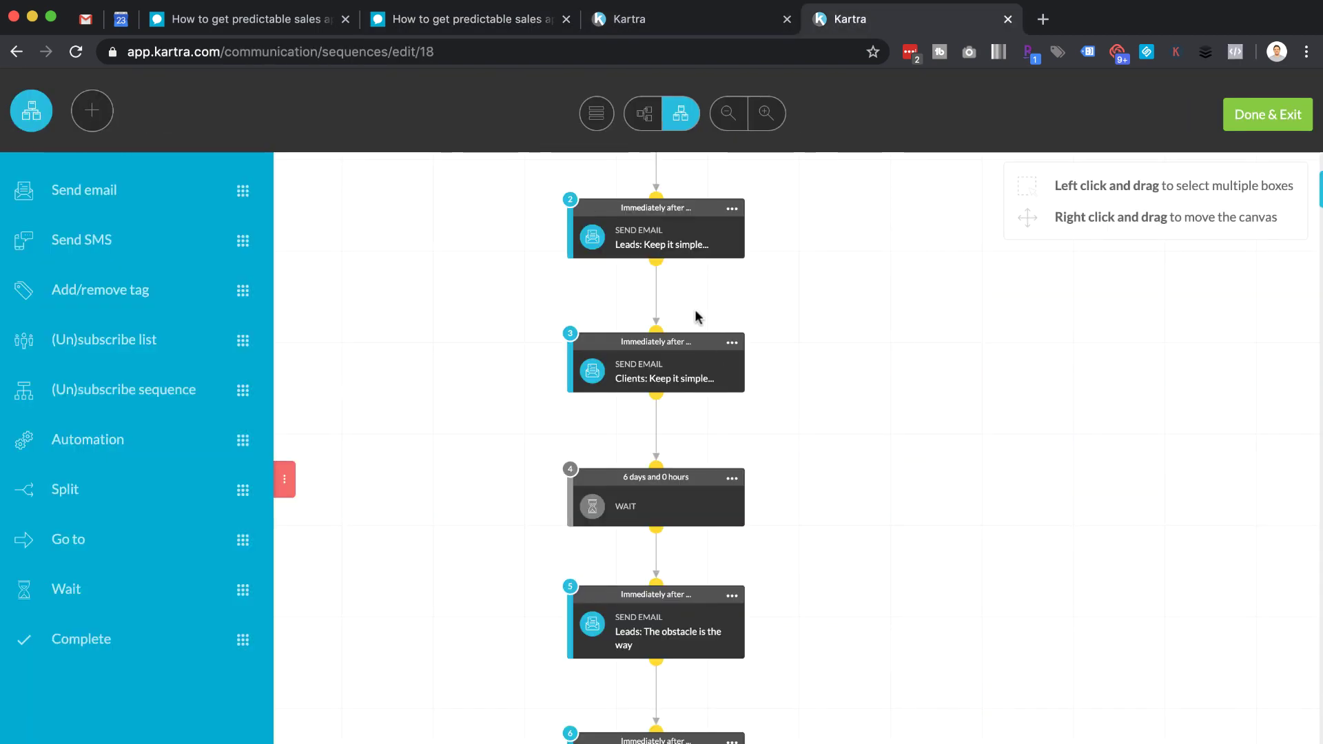
Bring up the Deactivate/Edit/Clone/Delete menu on the 'Leads: The obstacle is the way' email step
scroll(780, 450, up, 1)
scroll(779, 450, down, 2)
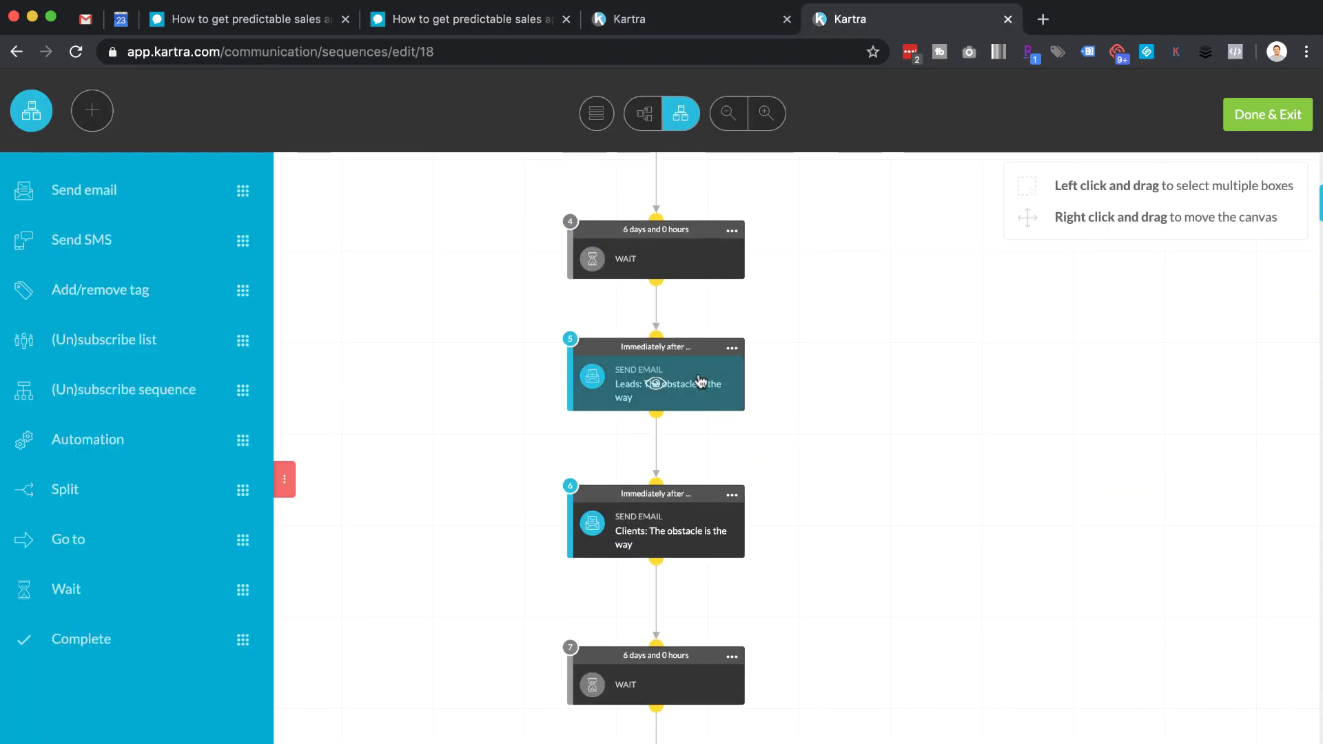
right_click(703, 364)
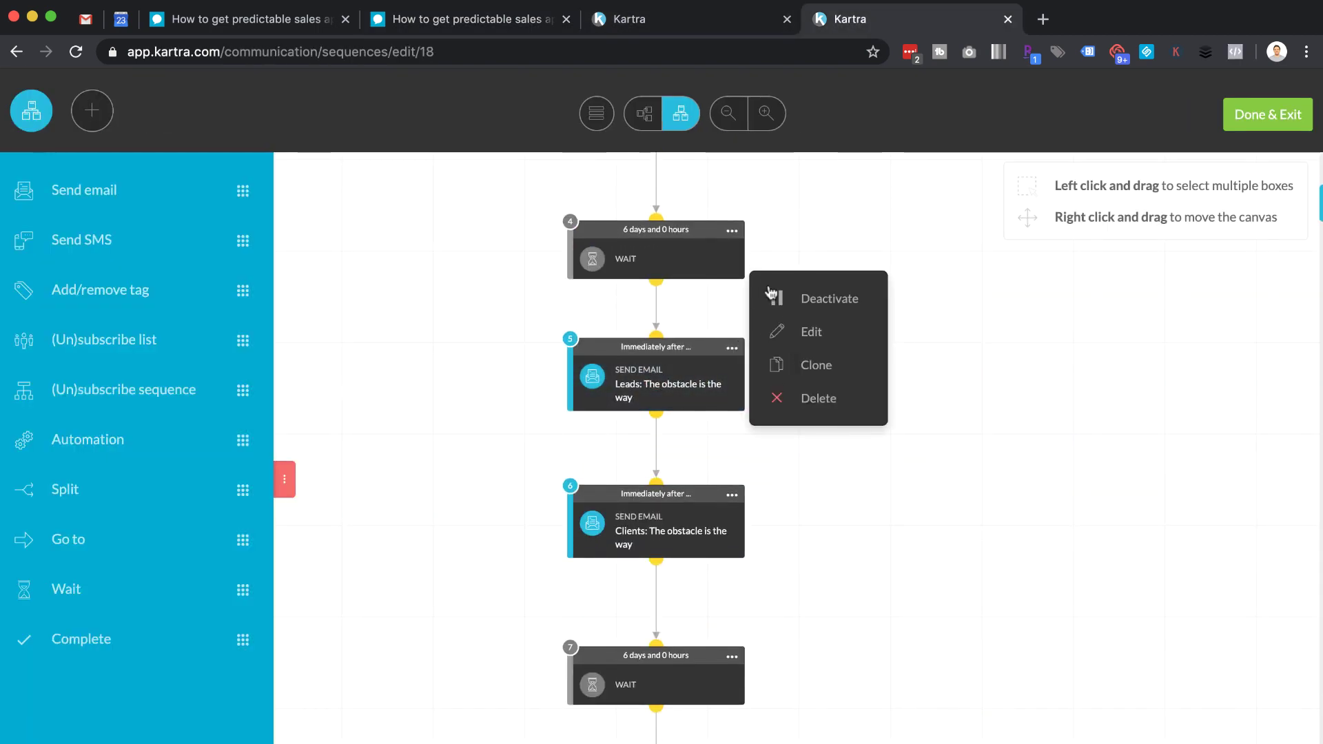
scroll(784, 210, up, 1)
scroll(783, 211, up, 3)
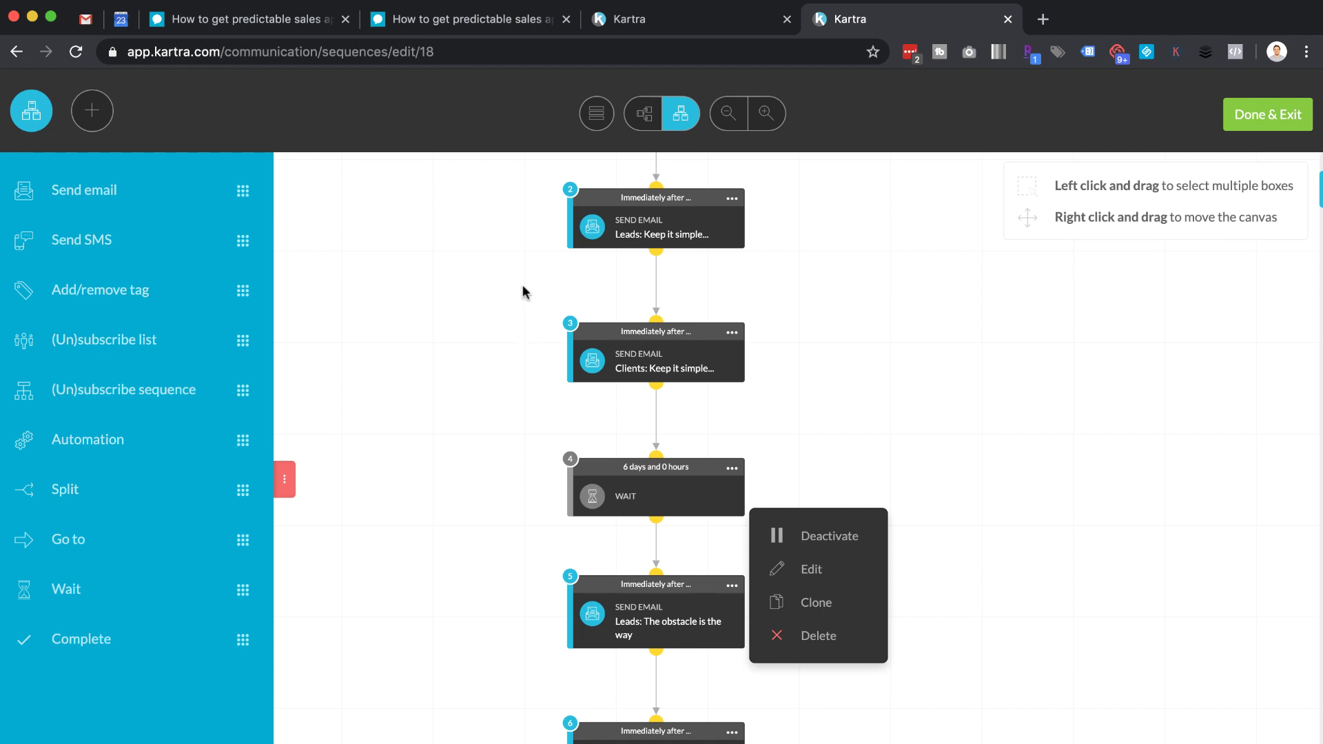
scroll(523, 292, up, 3)
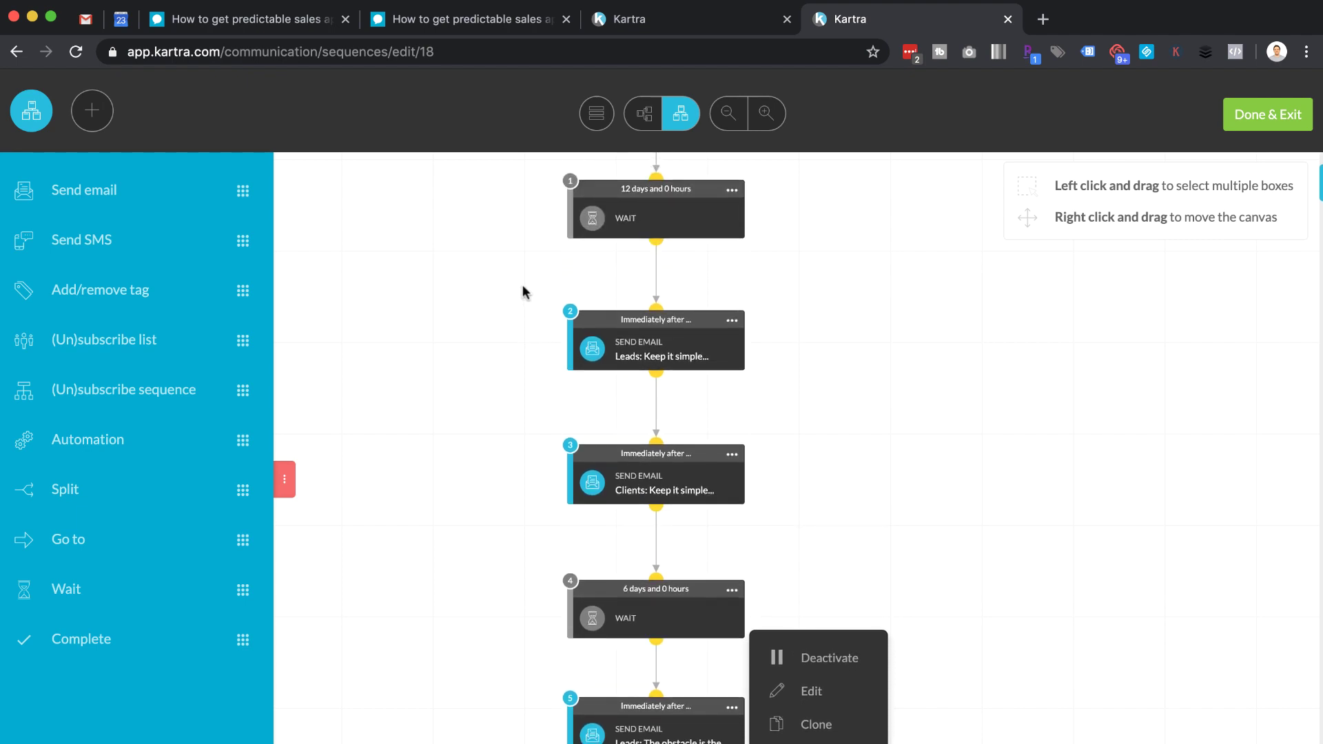
click(671, 28)
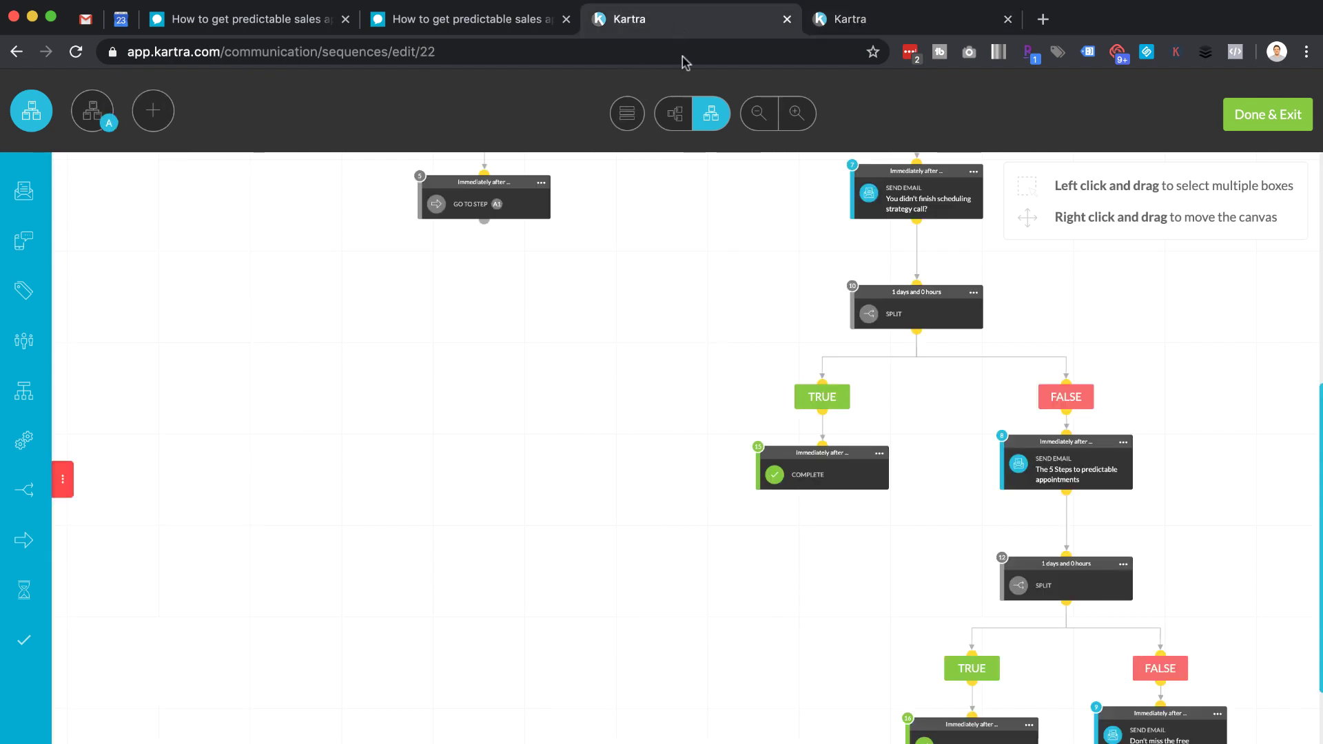
drag(869, 314, 792, 281)
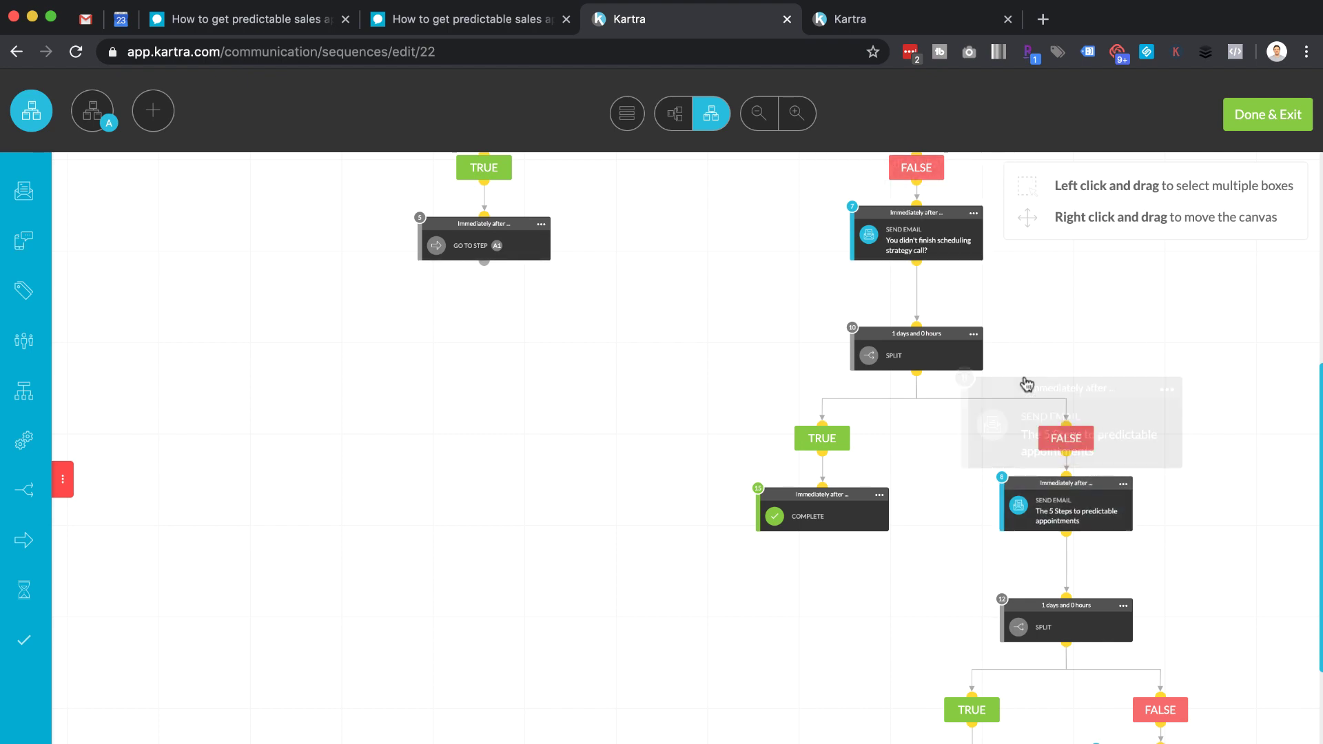
click(893, 17)
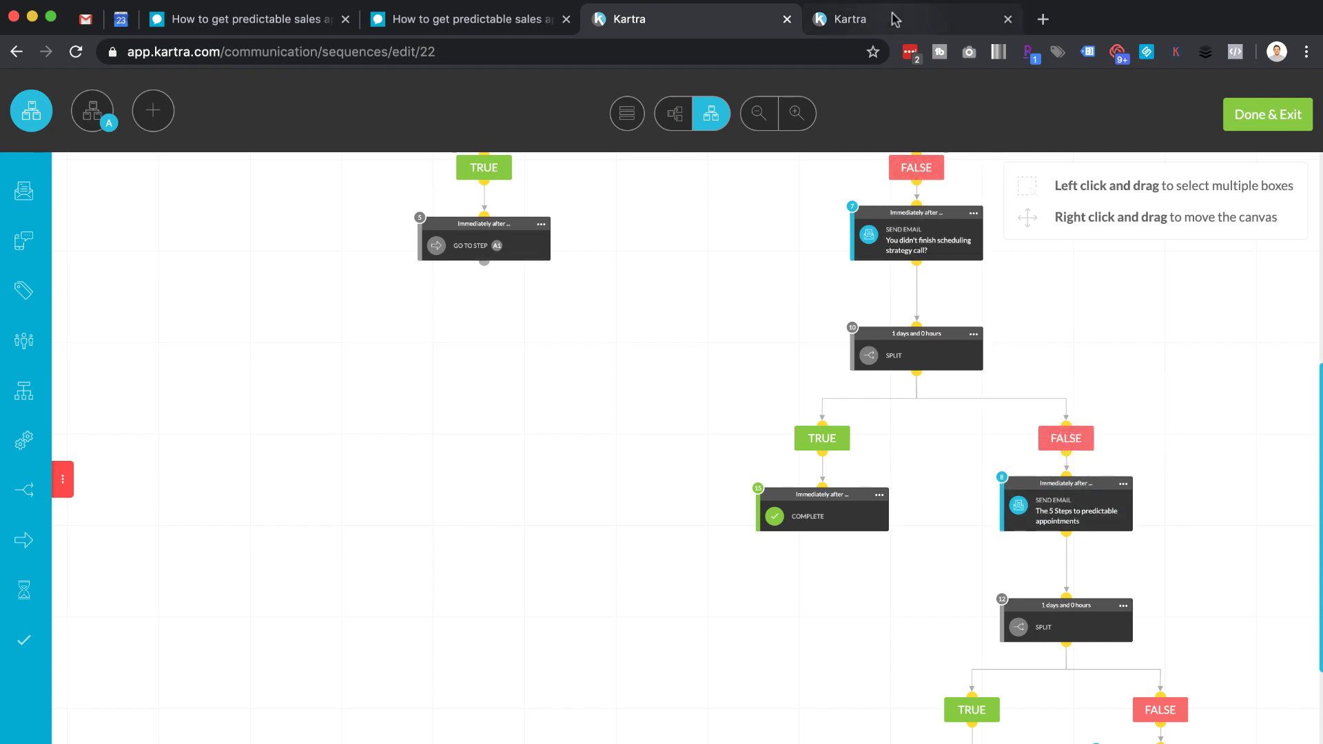
Scroll down the sequence canvas and dismiss the open step options menu
scroll(833, 316, up, 3)
scroll(833, 317, down, 3)
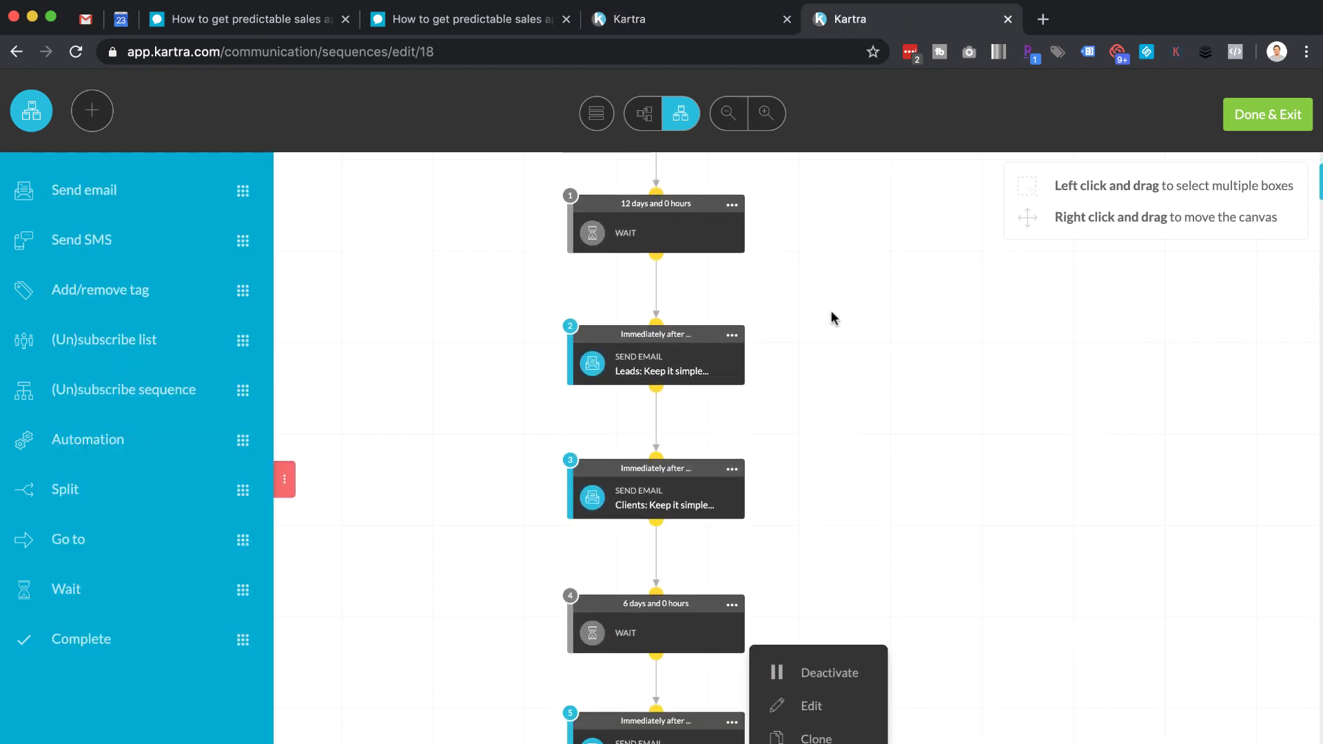
scroll(833, 316, down, 2)
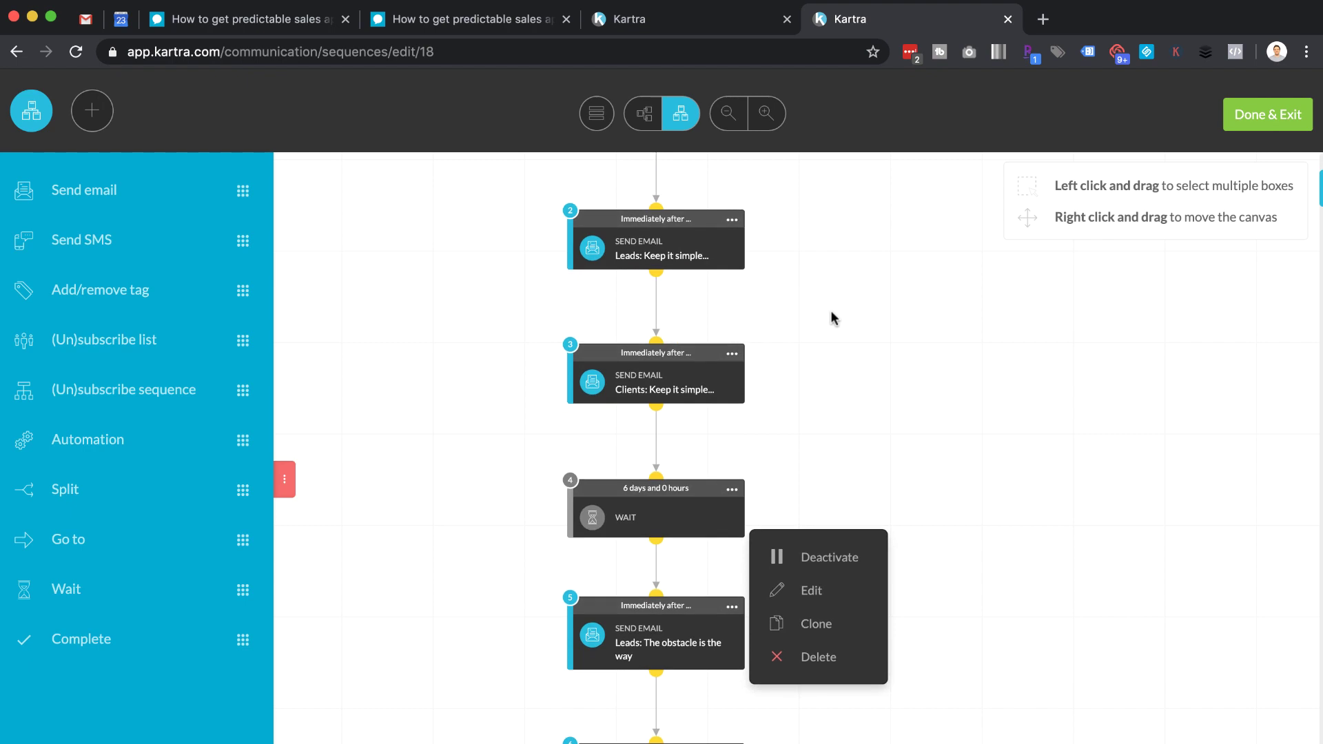
scroll(818, 298, down, 1)
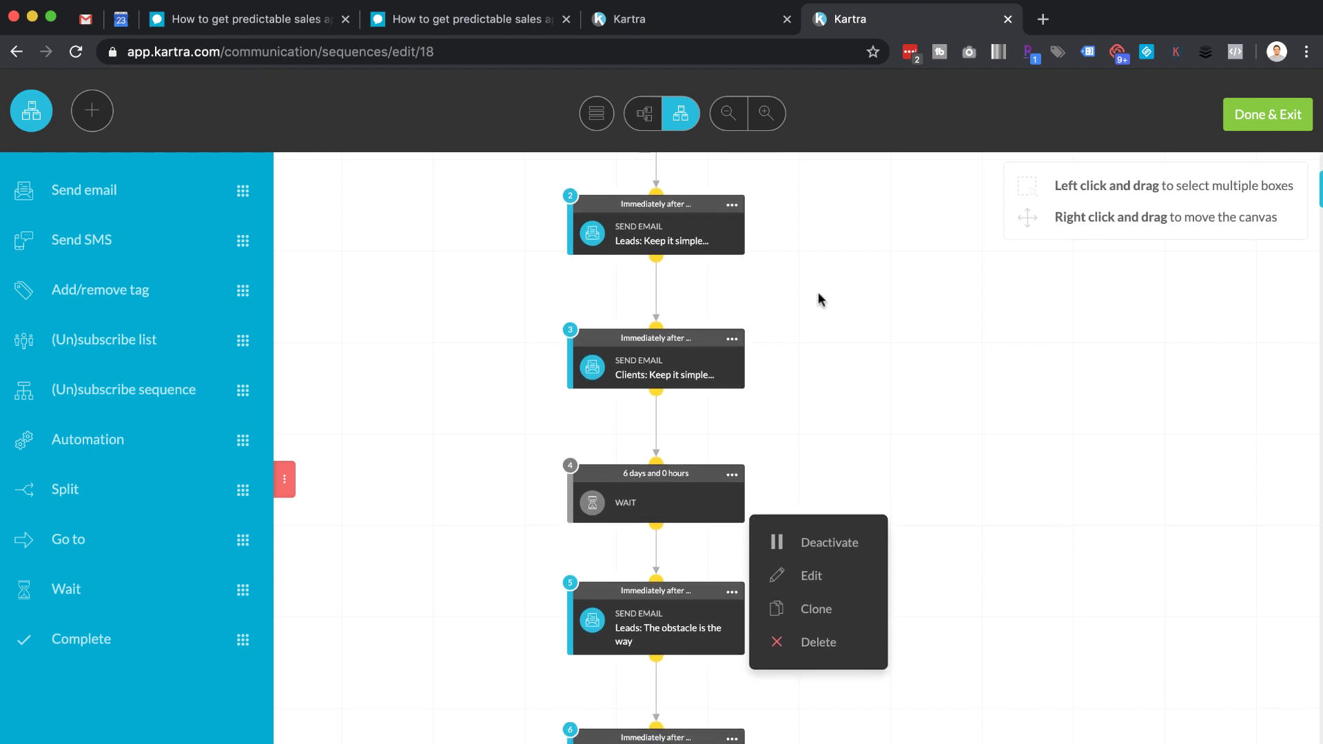
scroll(820, 299, down, 1)
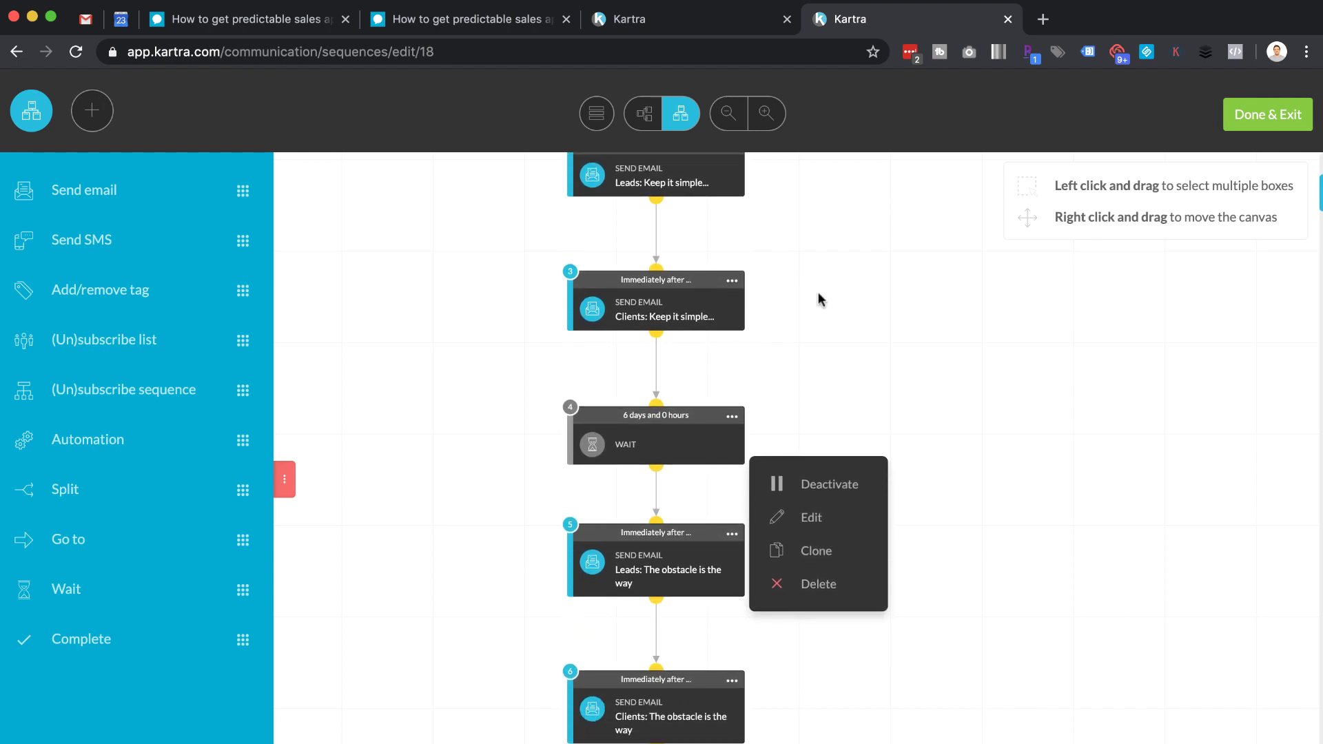
scroll(820, 299, down, 1)
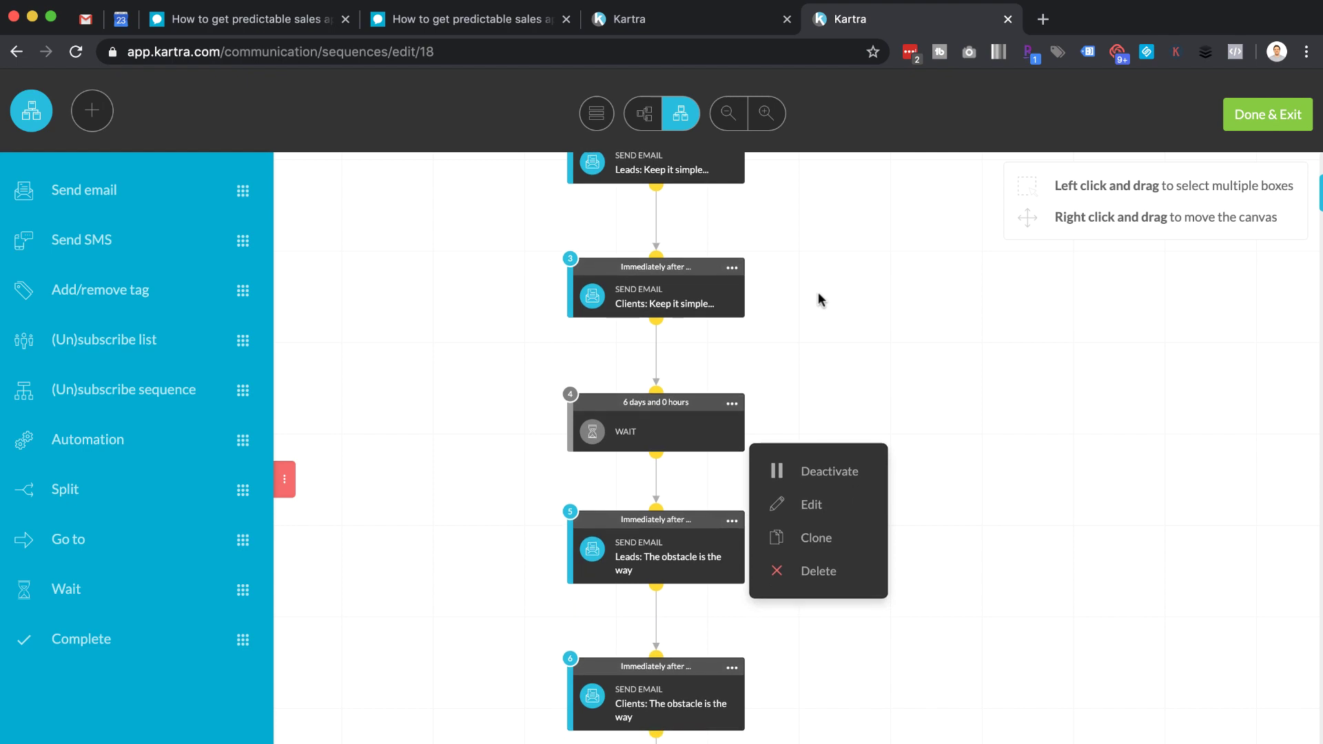
click(848, 343)
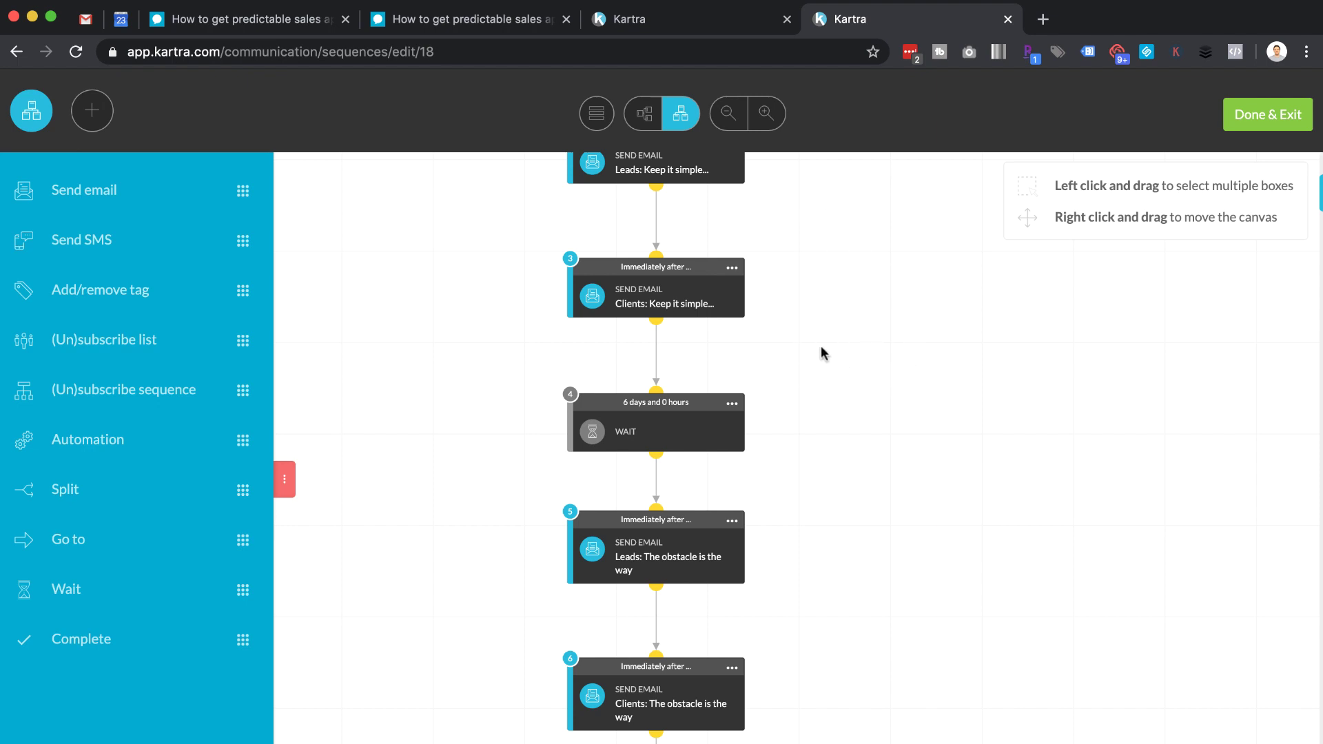
Scroll back up and open the settings of the step-2 'Leads: Keep it simple...' email
scroll(819, 290, up, 3)
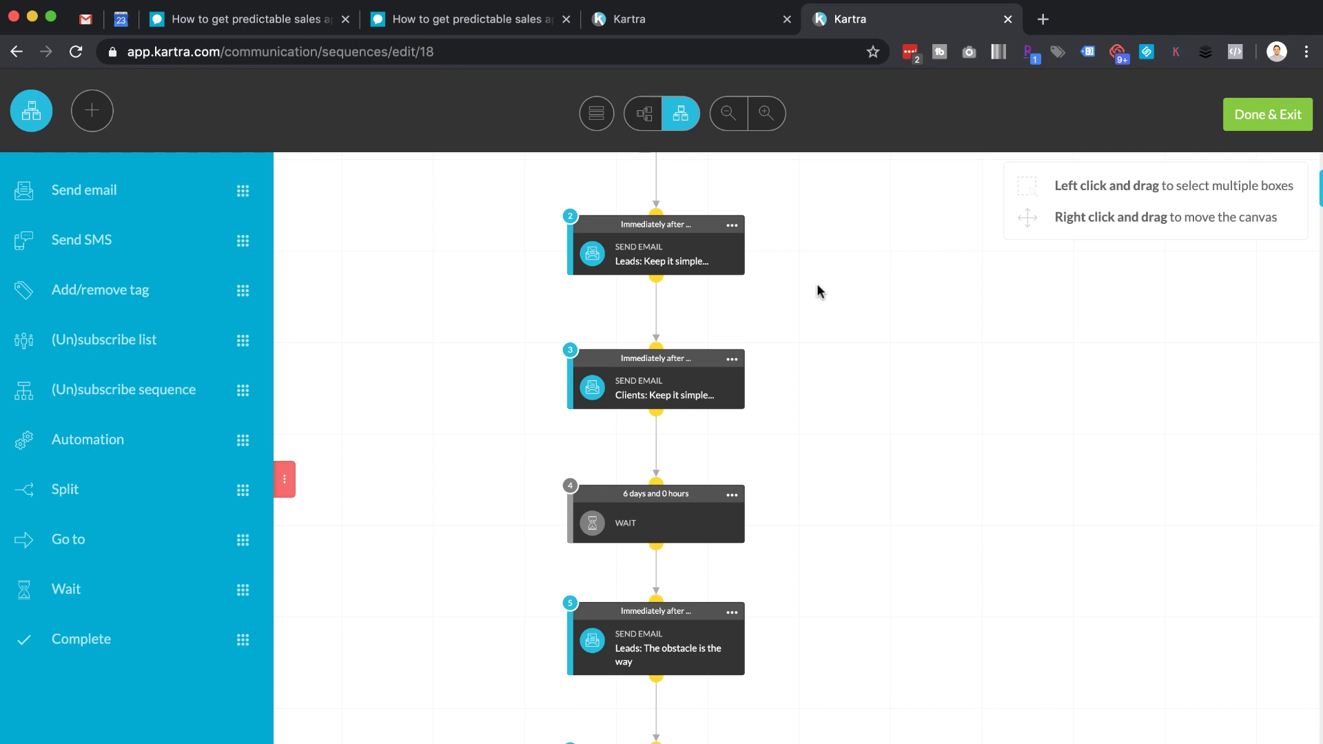
scroll(818, 291, up, 3)
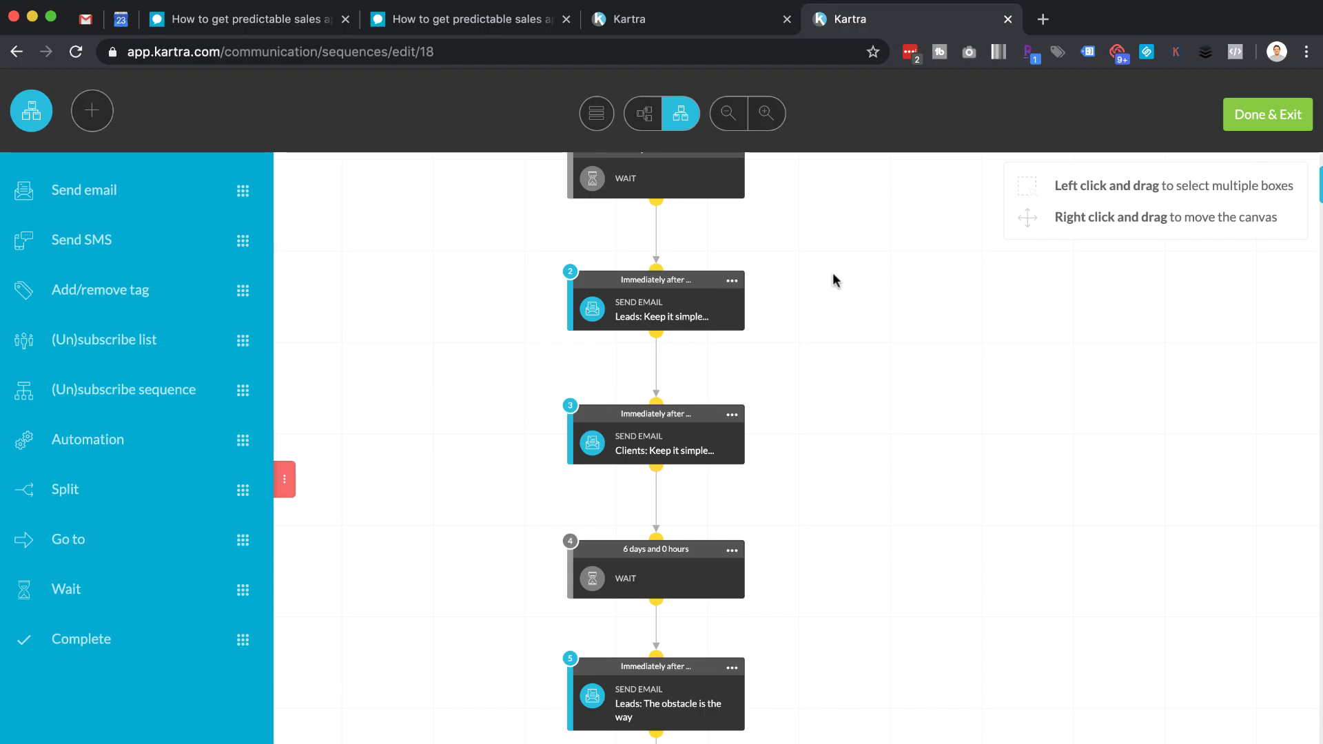
scroll(705, 335, up, 1)
scroll(705, 334, up, 1)
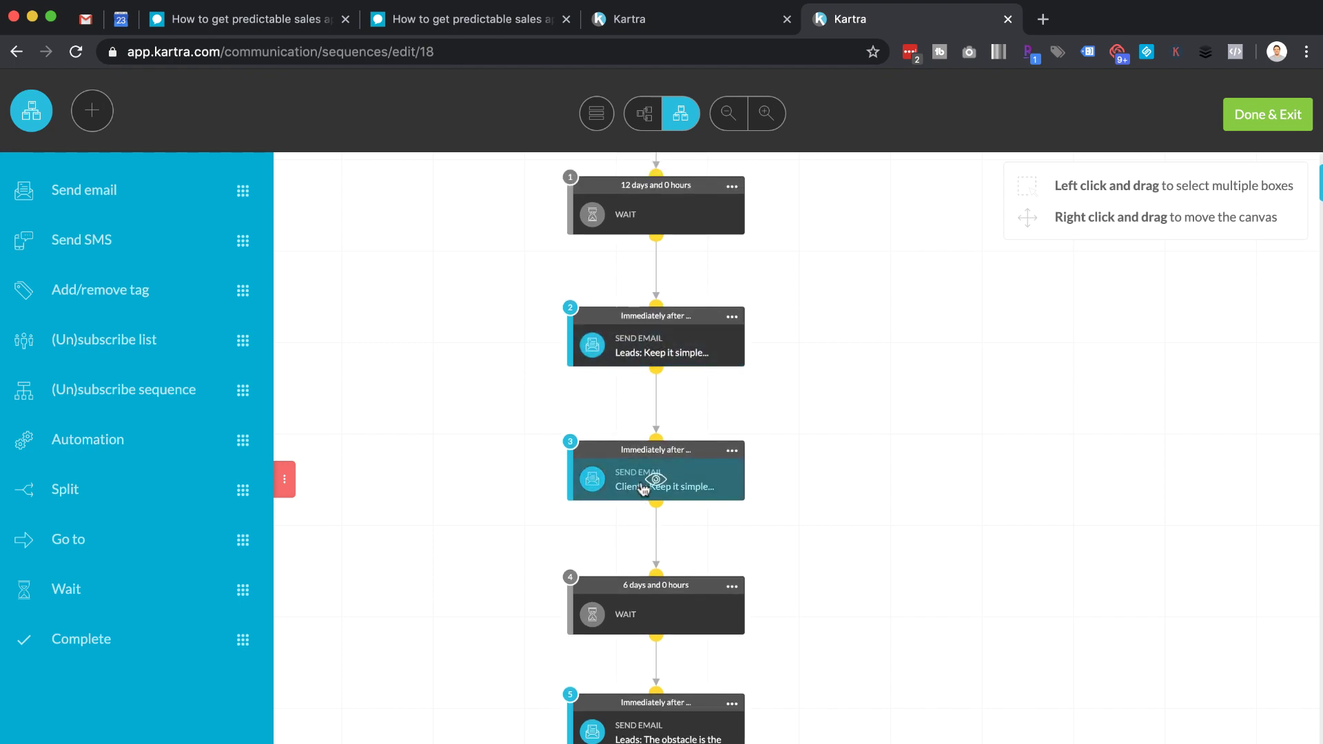
scroll(642, 494, down, 2)
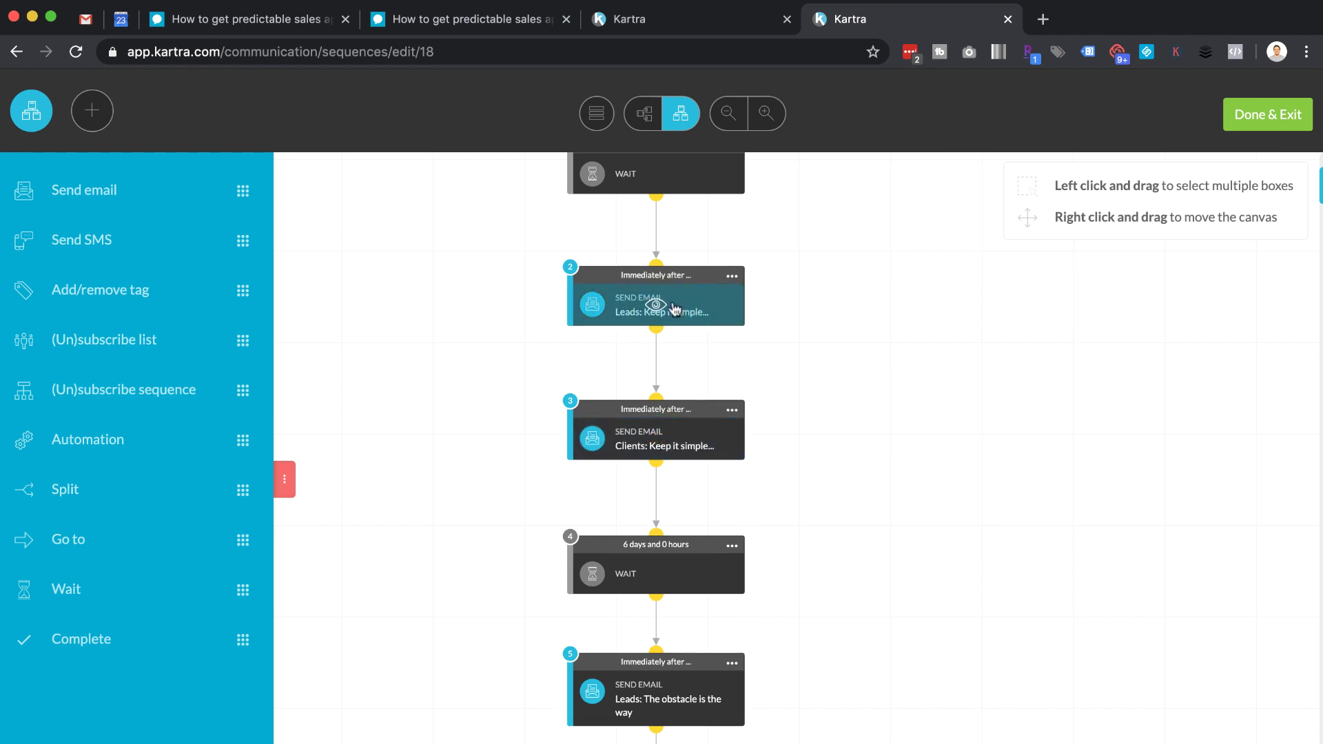
click(652, 307)
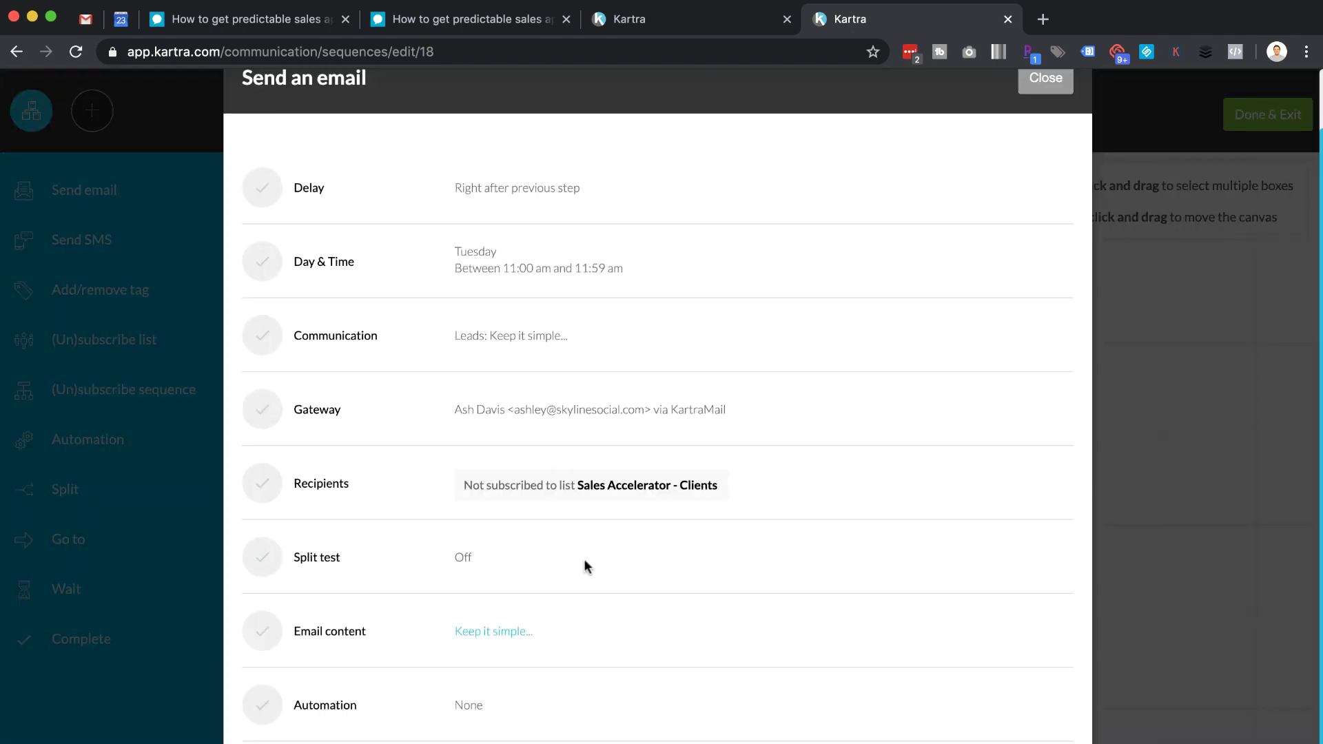
Preview the Leads 'Keep it simple' email body, then close the preview and the Send an email dialog
click(481, 632)
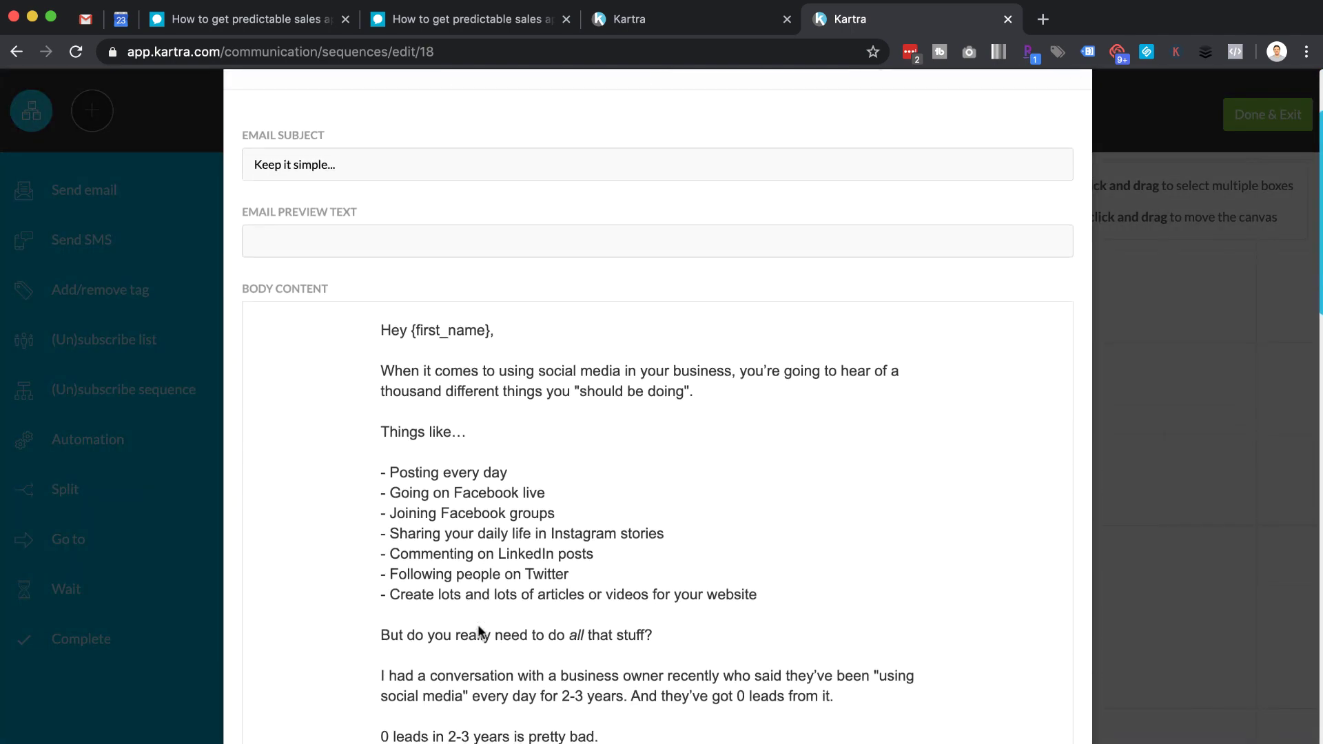
scroll(478, 625, down, 8)
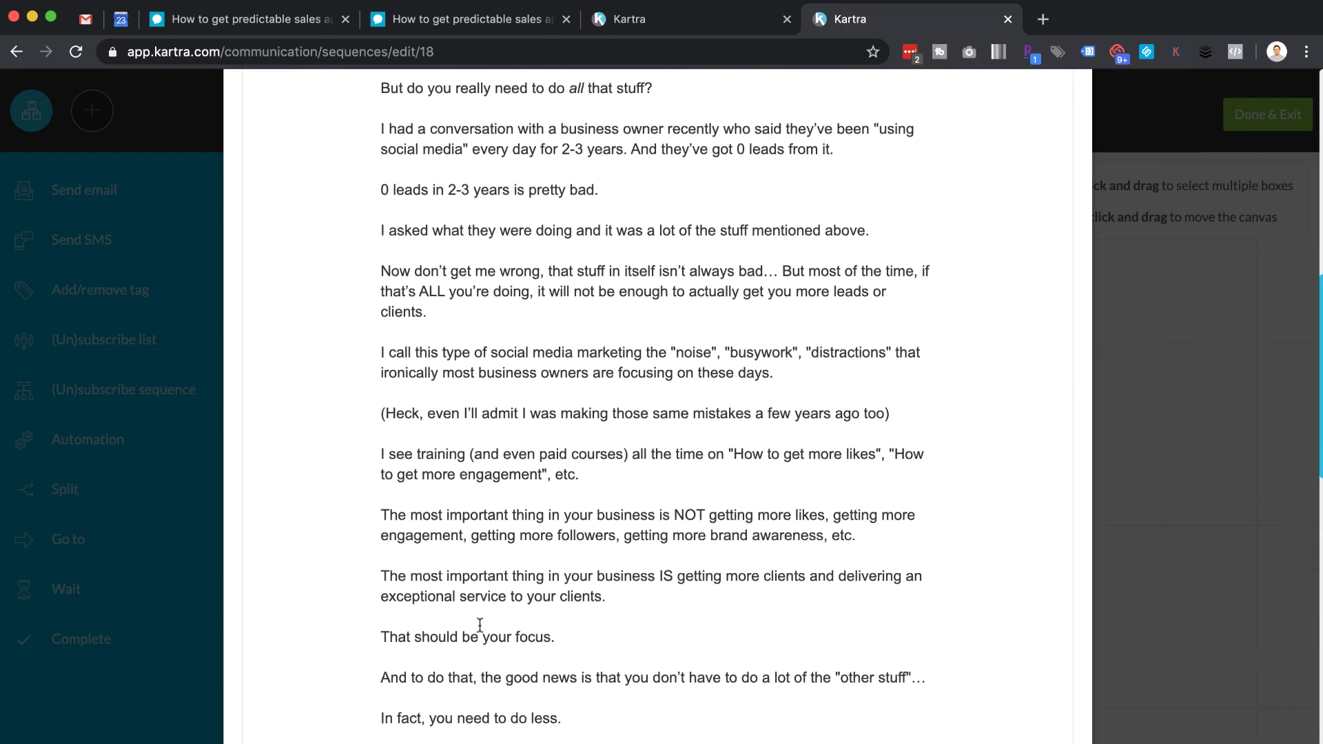
scroll(480, 626, down, 7)
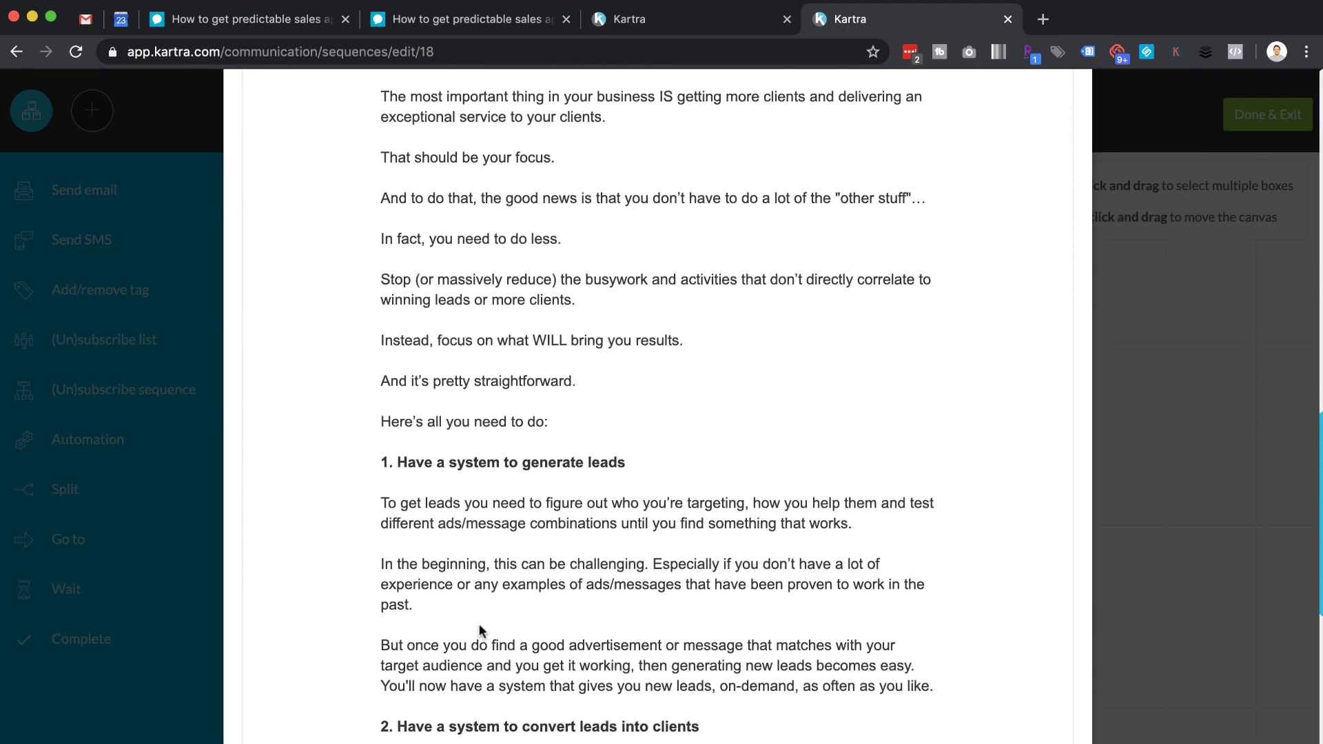
scroll(479, 629, down, 10)
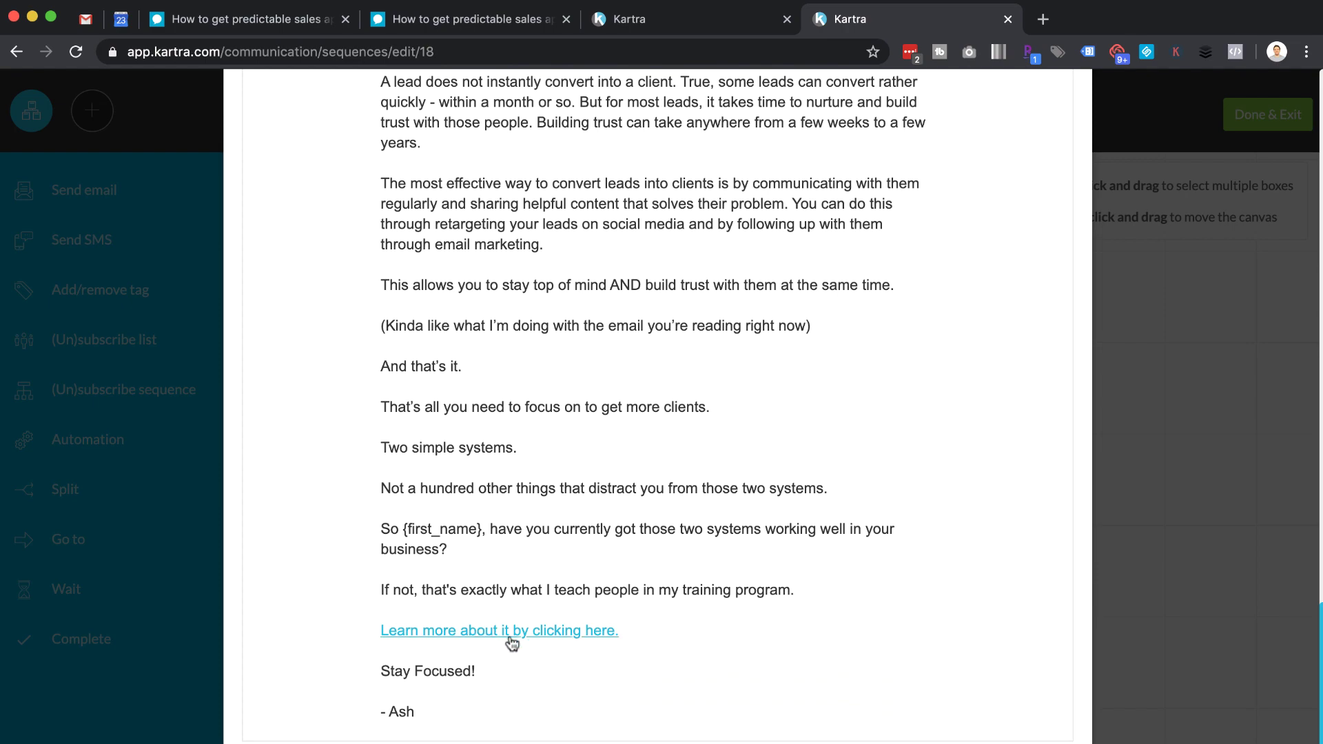
scroll(611, 525, up, 20)
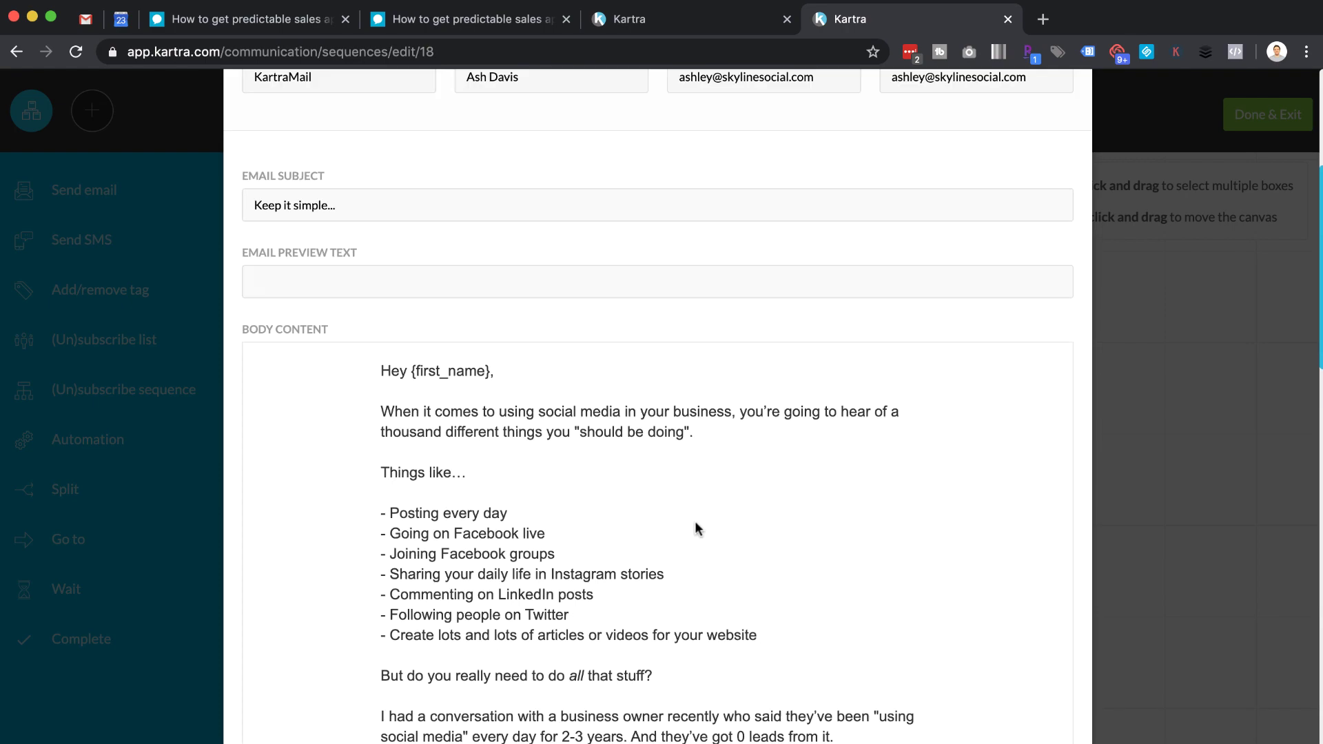
scroll(694, 521, up, 3)
click(1045, 139)
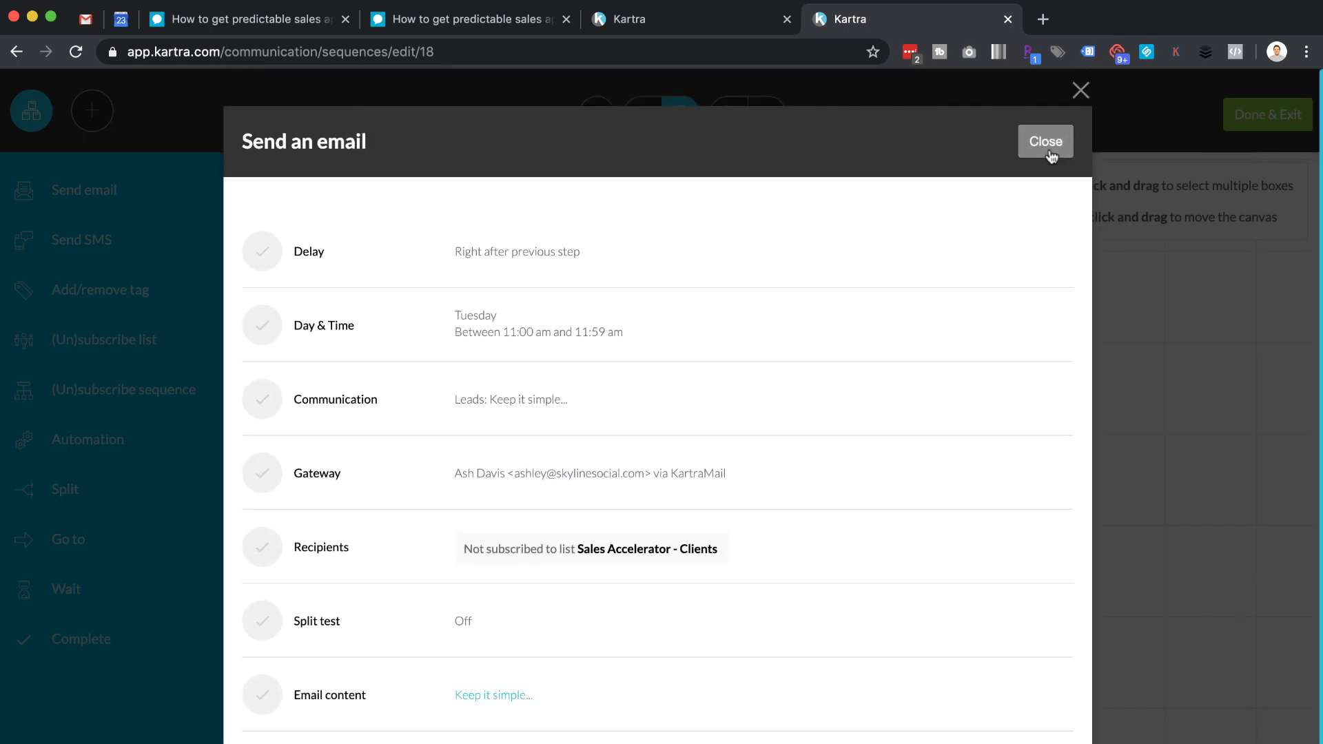
click(1048, 153)
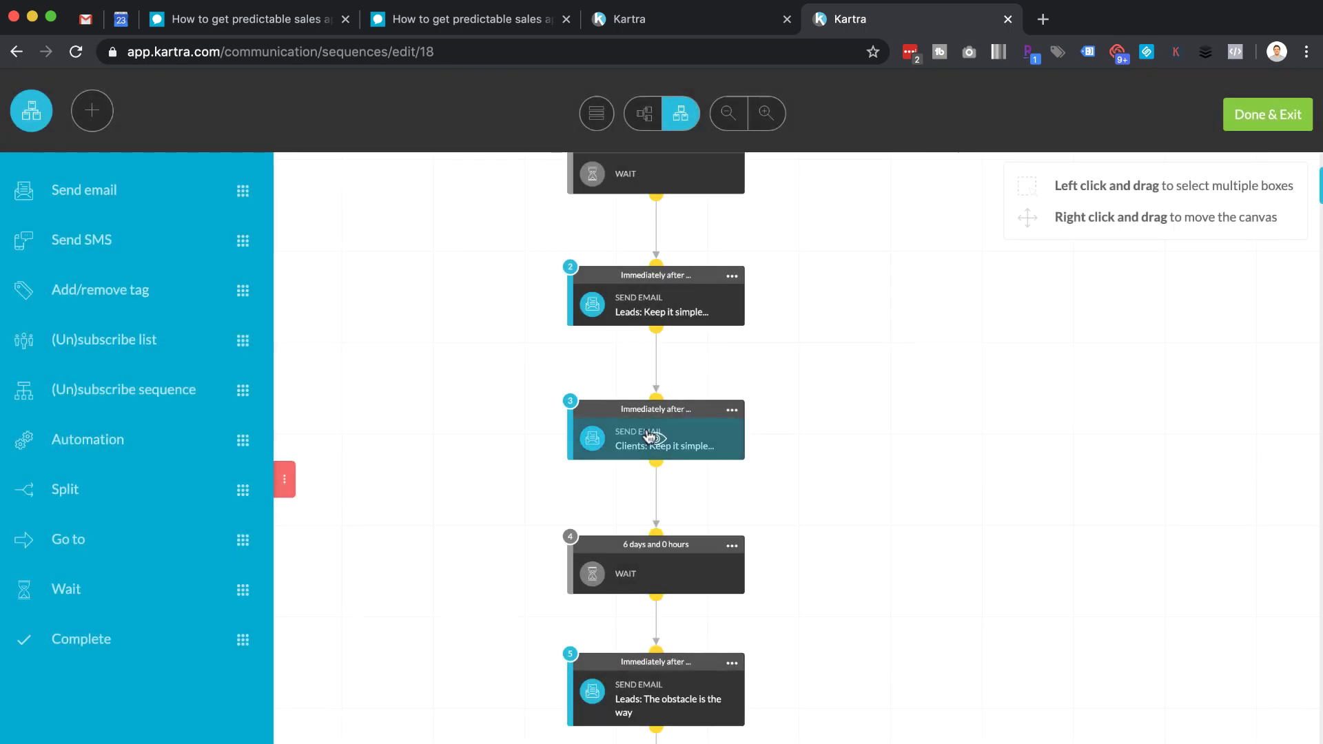
Preview the step-3 Clients 'Keep it simple' email to its 'Stay Focused! - Ash' sign-off, then close it
click(648, 436)
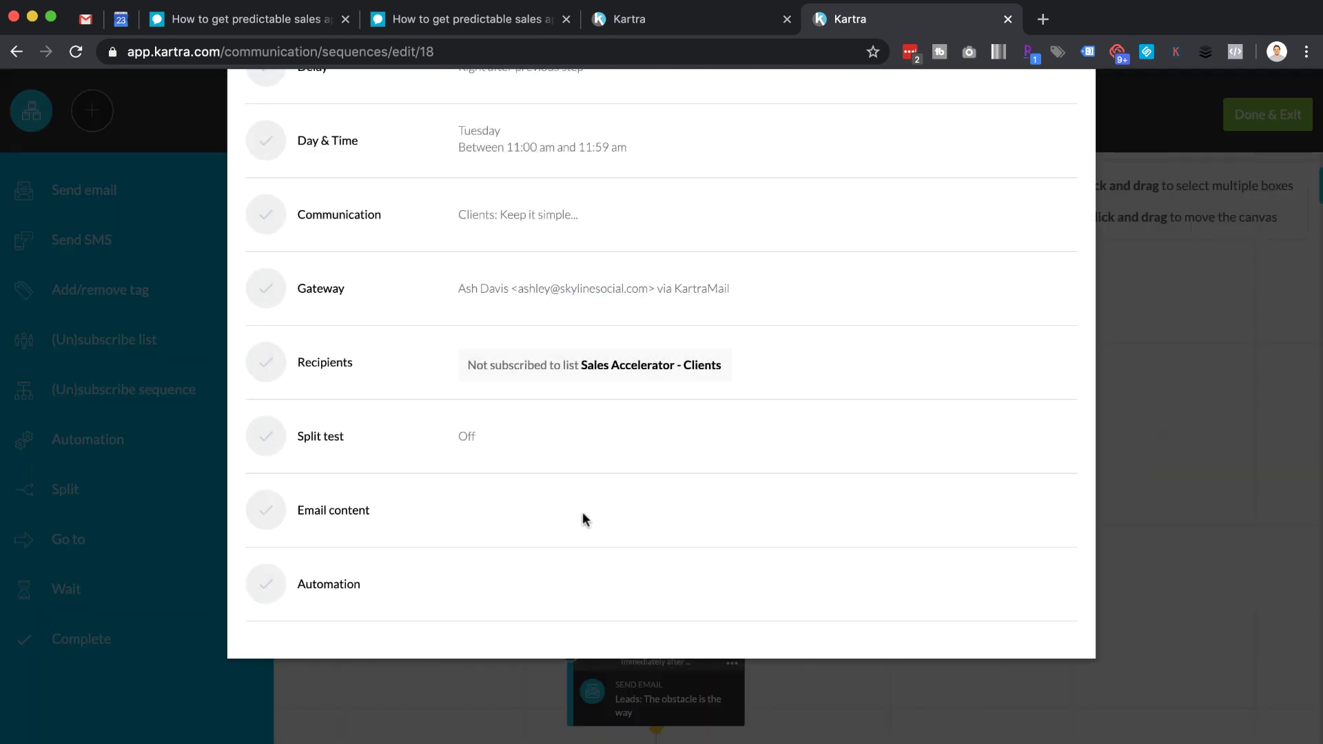
click(500, 696)
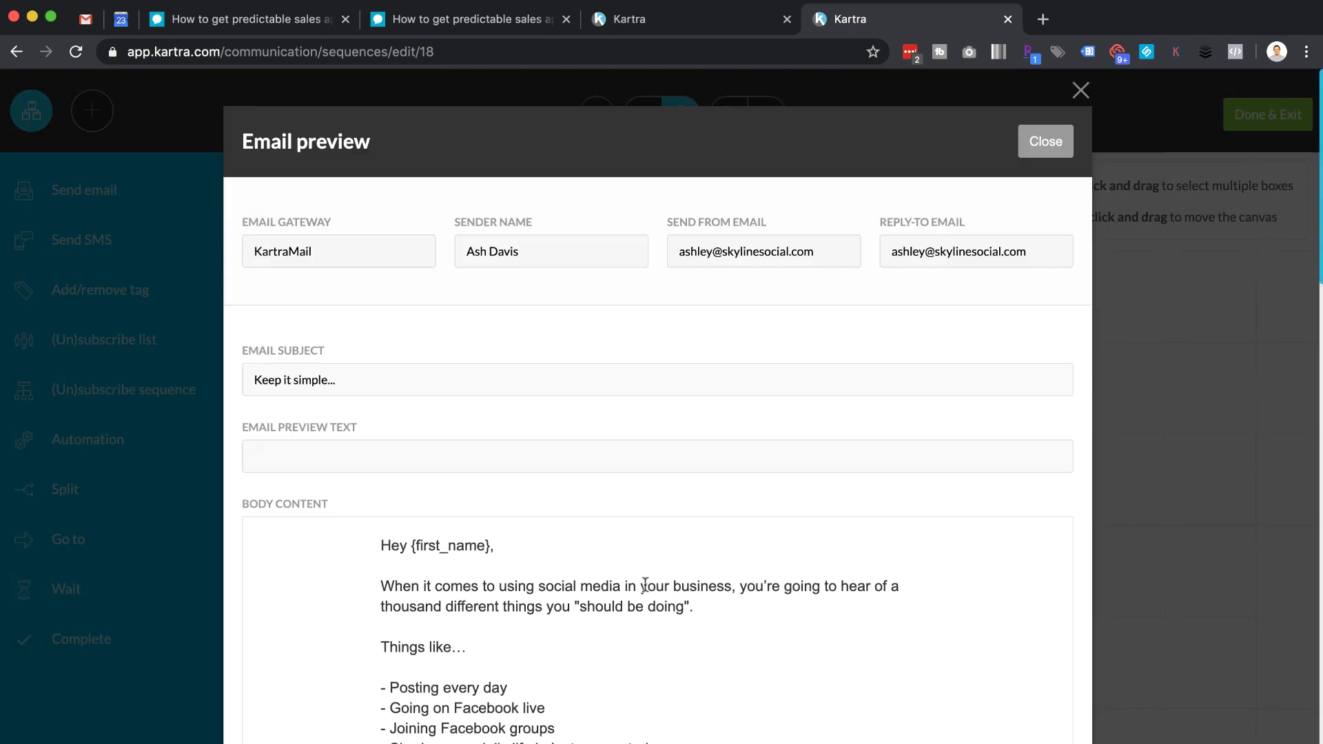
scroll(683, 589, down, 15)
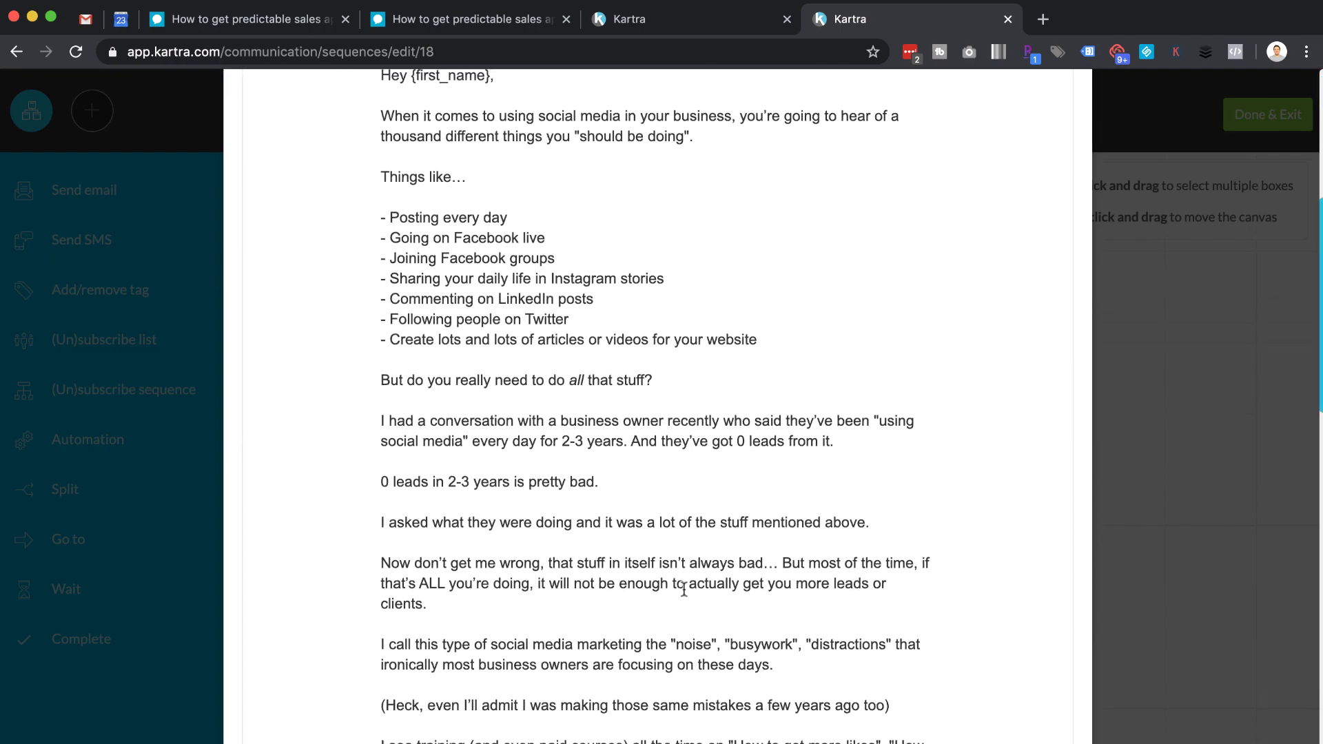
scroll(683, 590, down, 12)
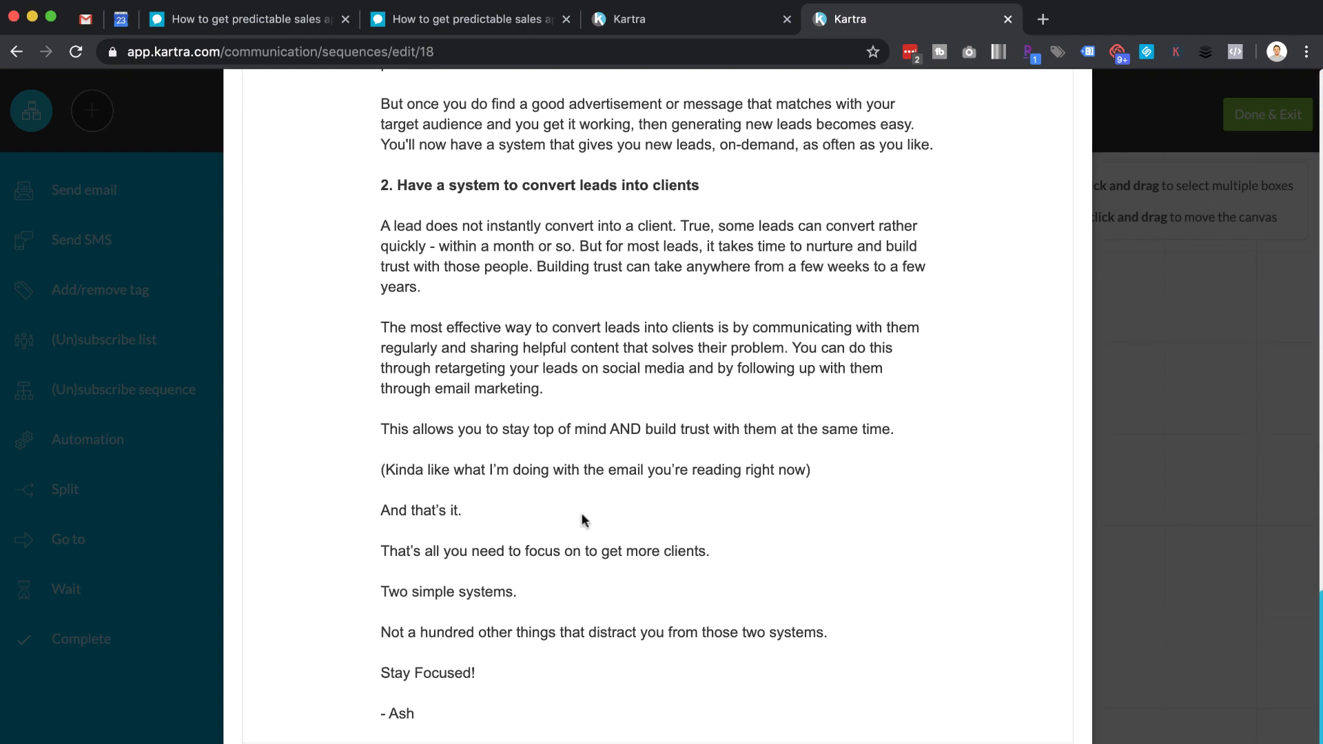
scroll(585, 505, up, 1)
scroll(590, 496, up, 20)
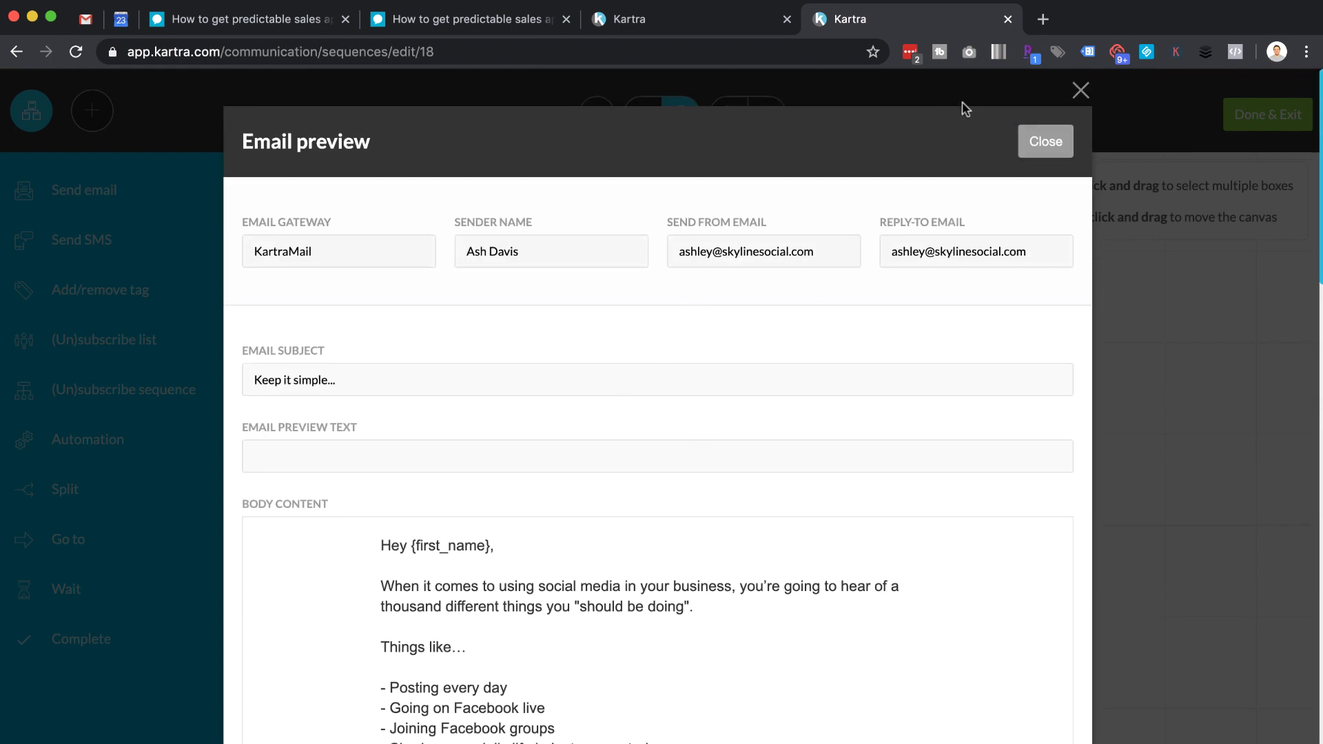
click(1045, 142)
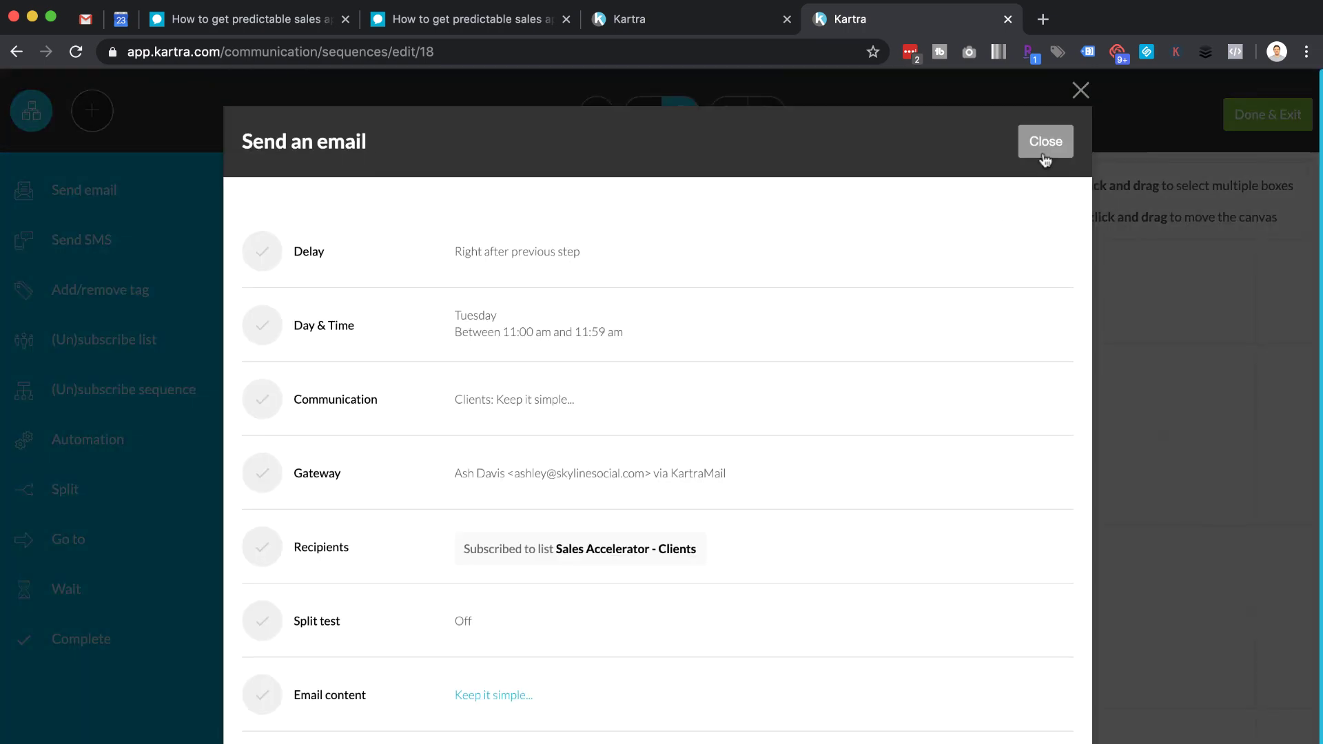
click(1046, 145)
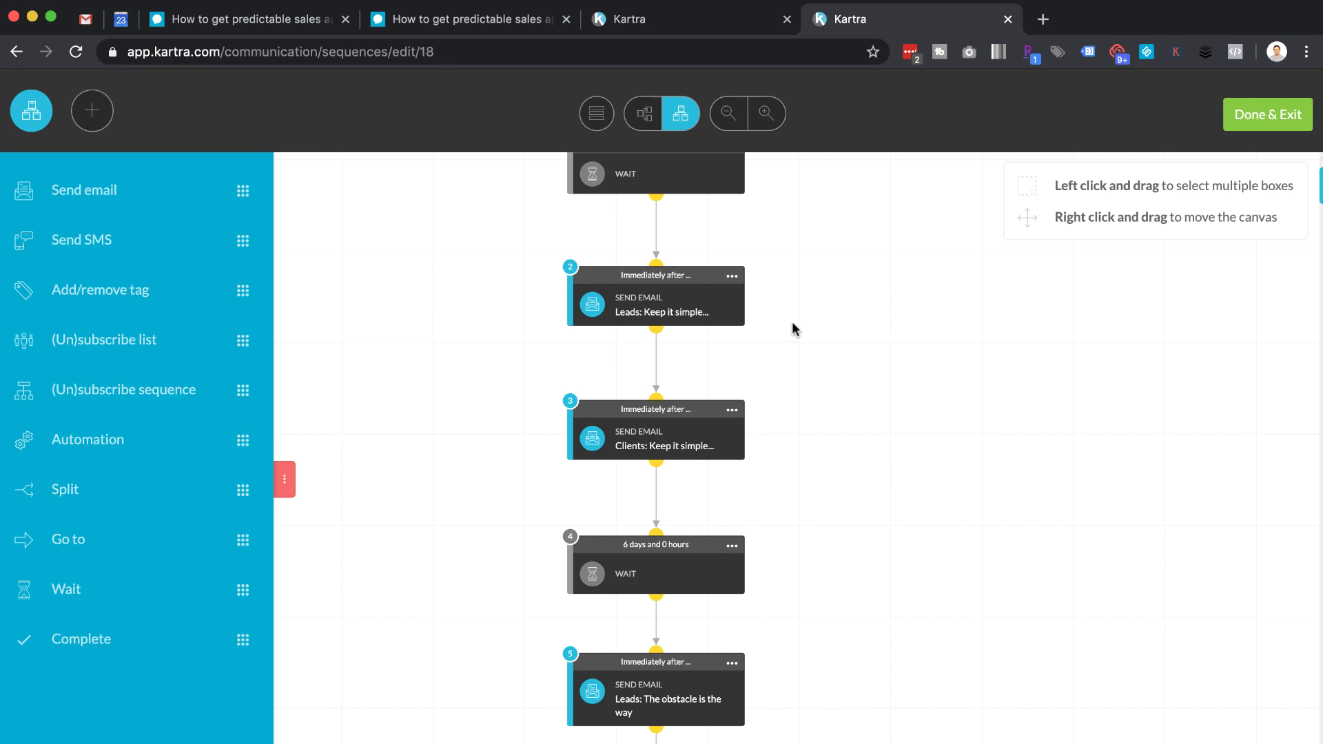
mouse_move(657, 443)
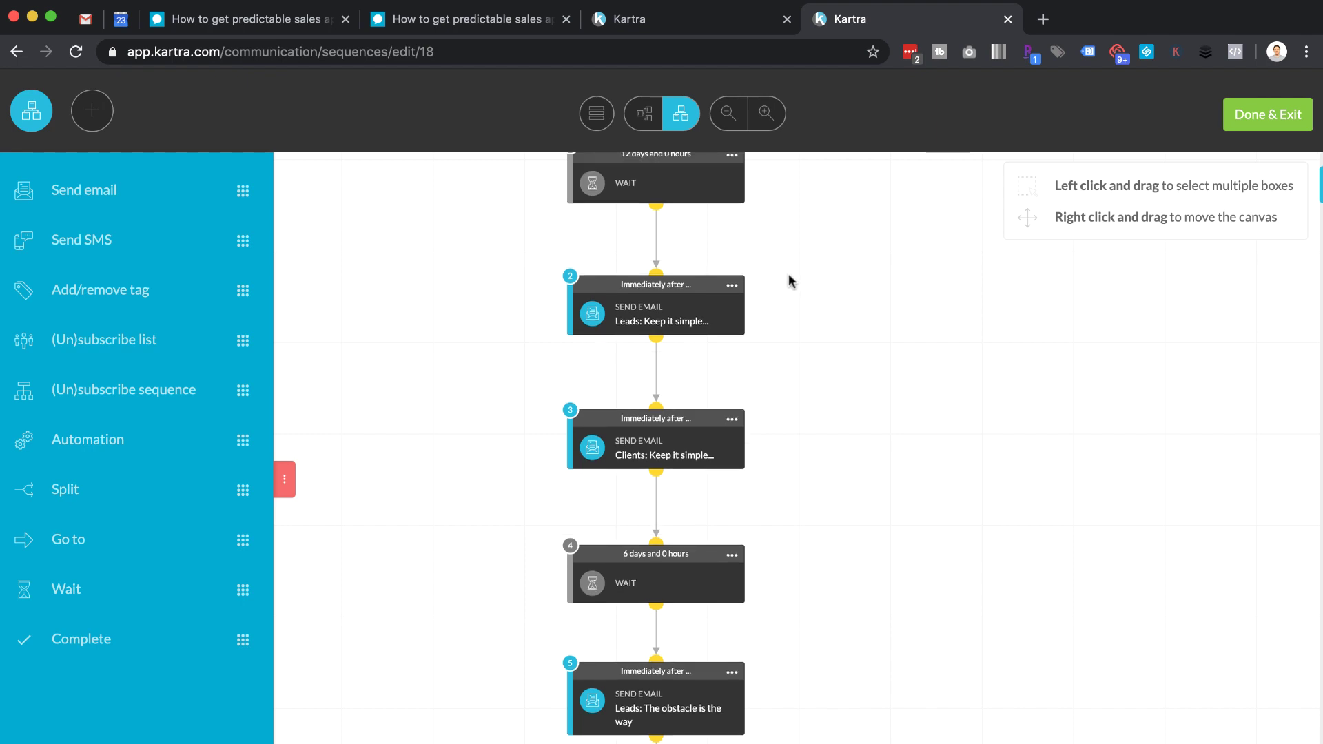
scroll(790, 281, down, 1)
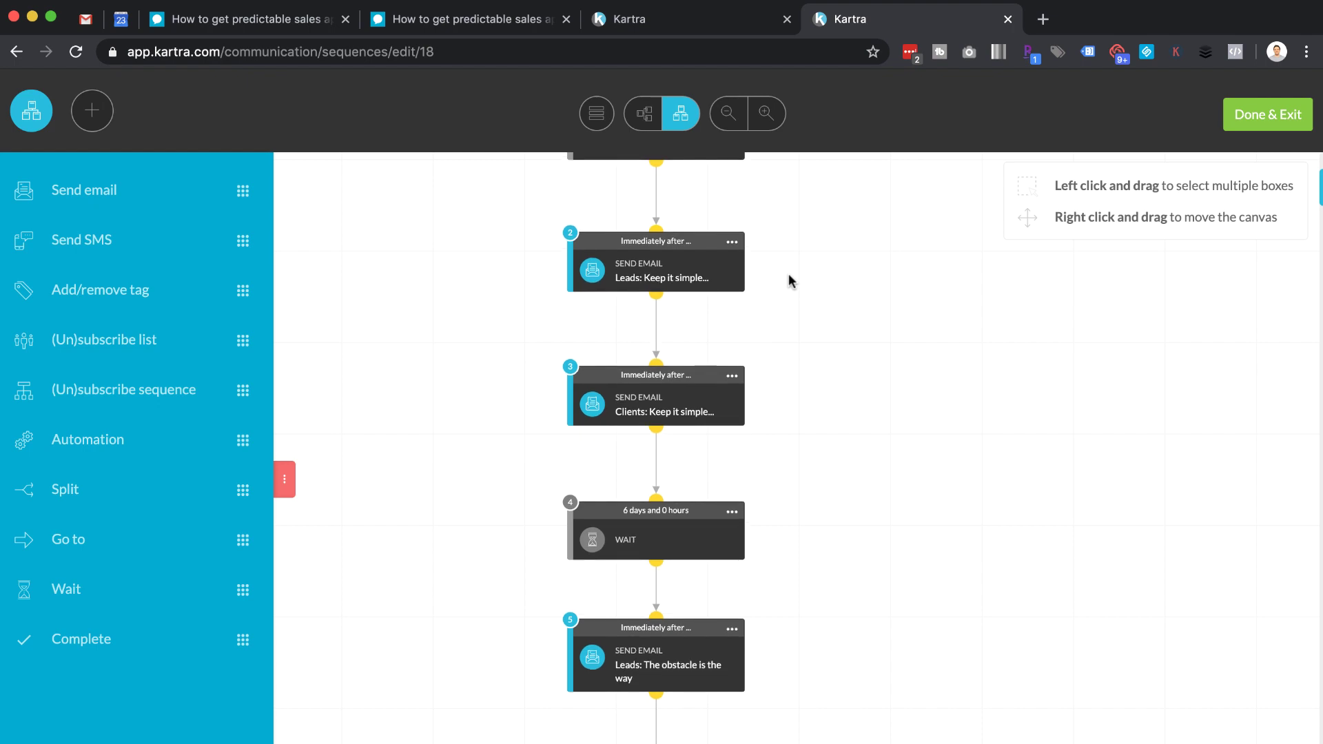
scroll(786, 340, down, 1)
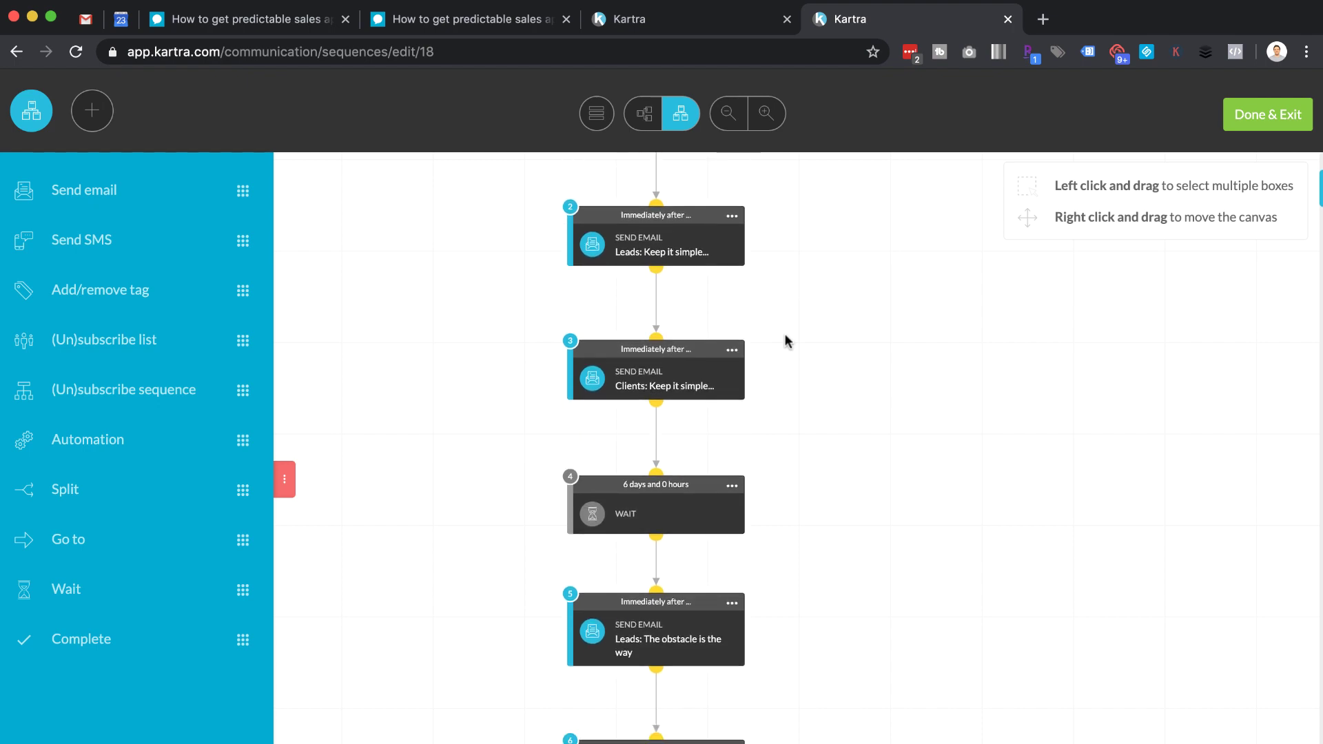
scroll(786, 340, down, 1)
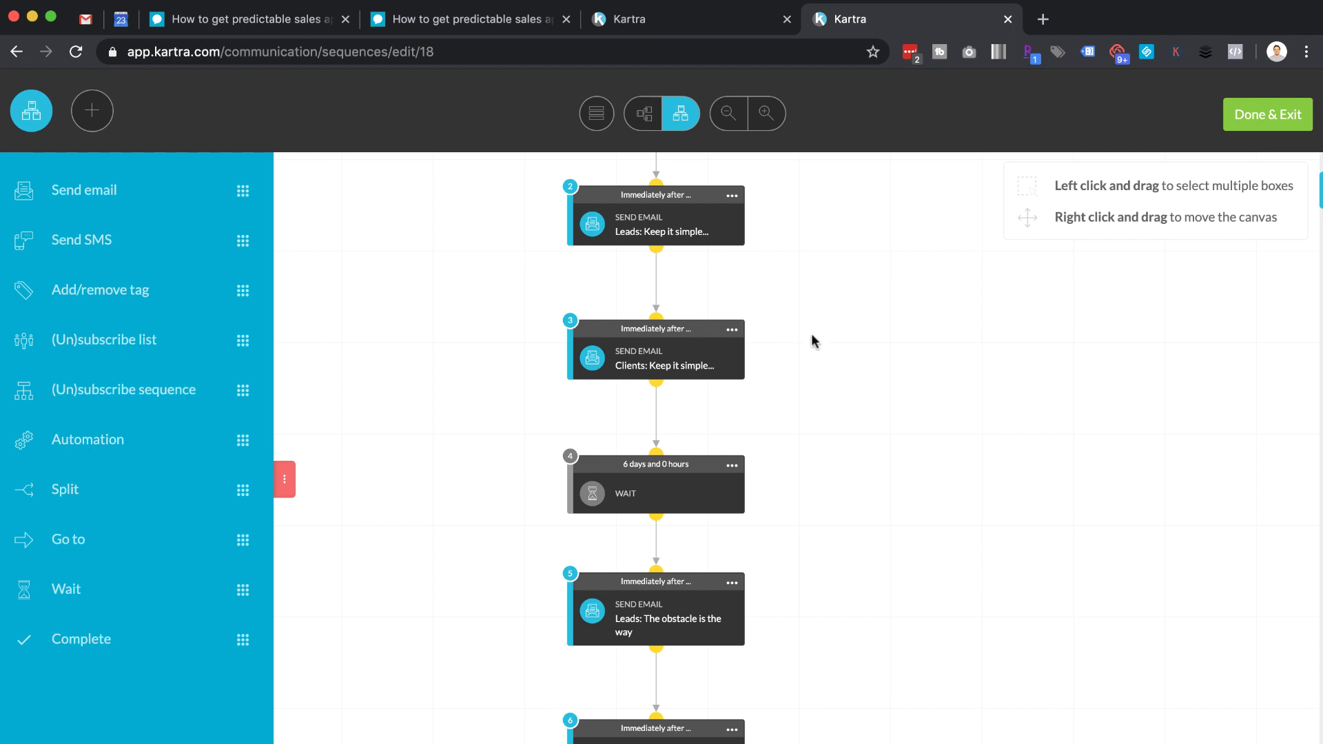
scroll(811, 342, up, 2)
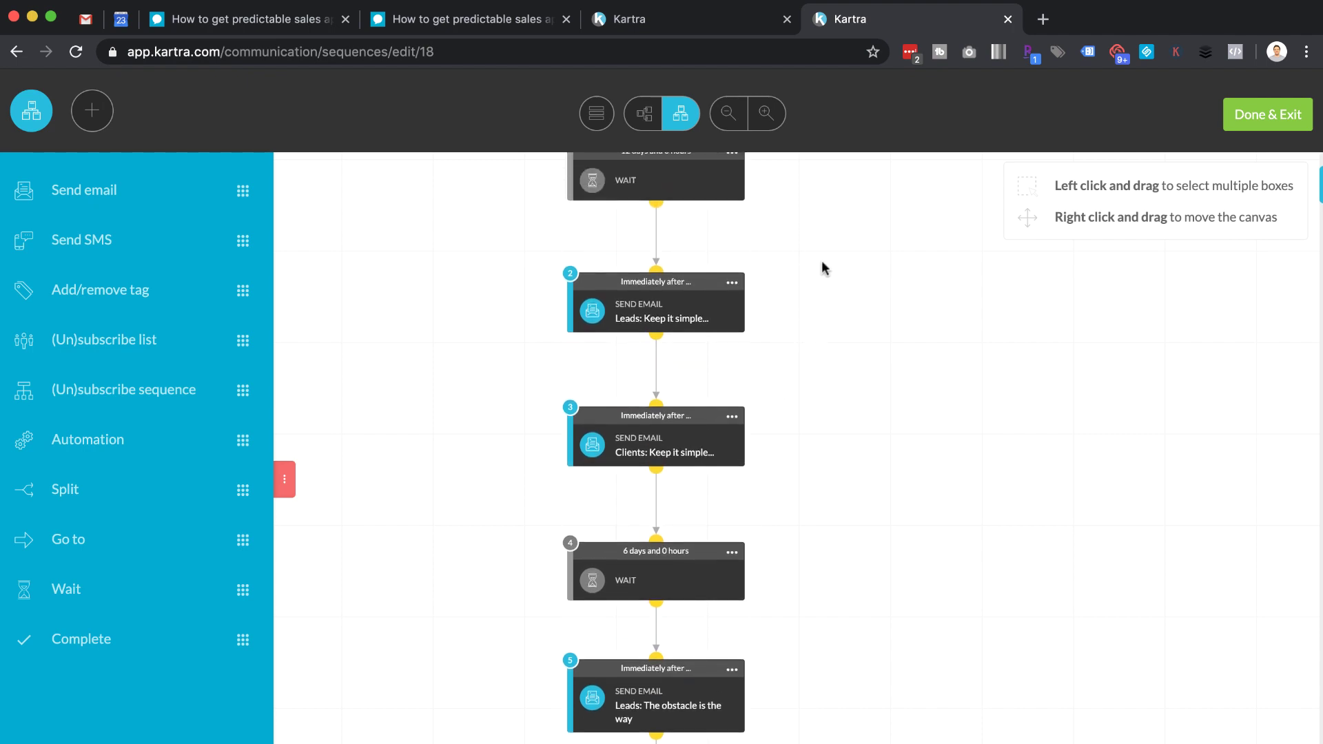
scroll(820, 256, up, 2)
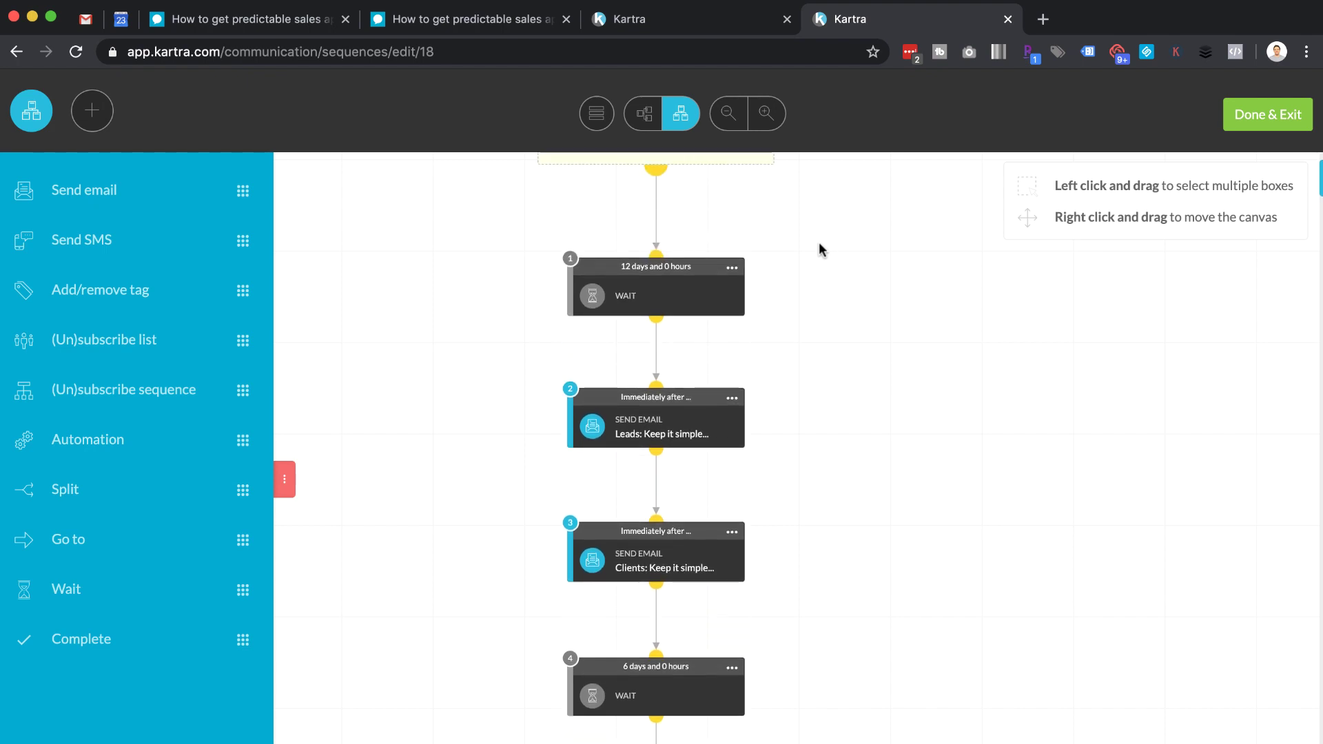
click(731, 245)
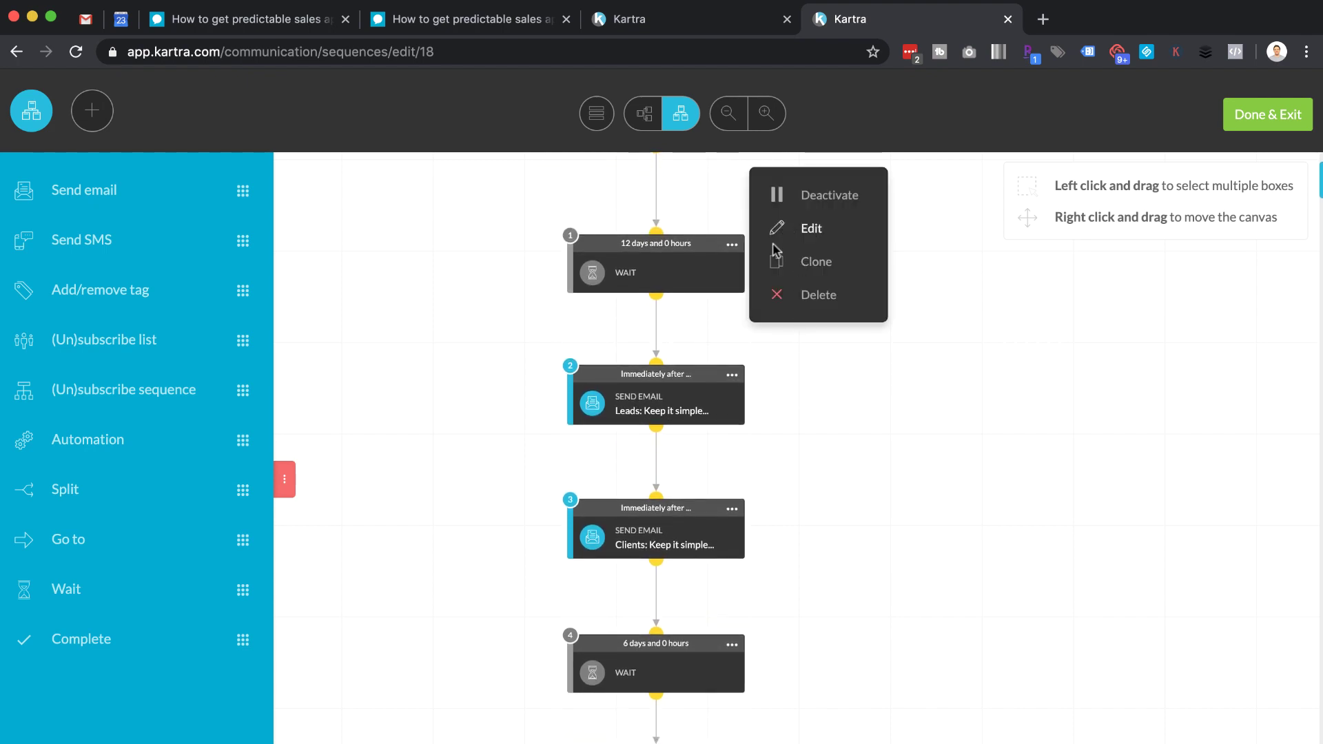
Switch among the split sequence, sales video, opt-in page and evergreen sequence tabs
click(708, 23)
click(464, 19)
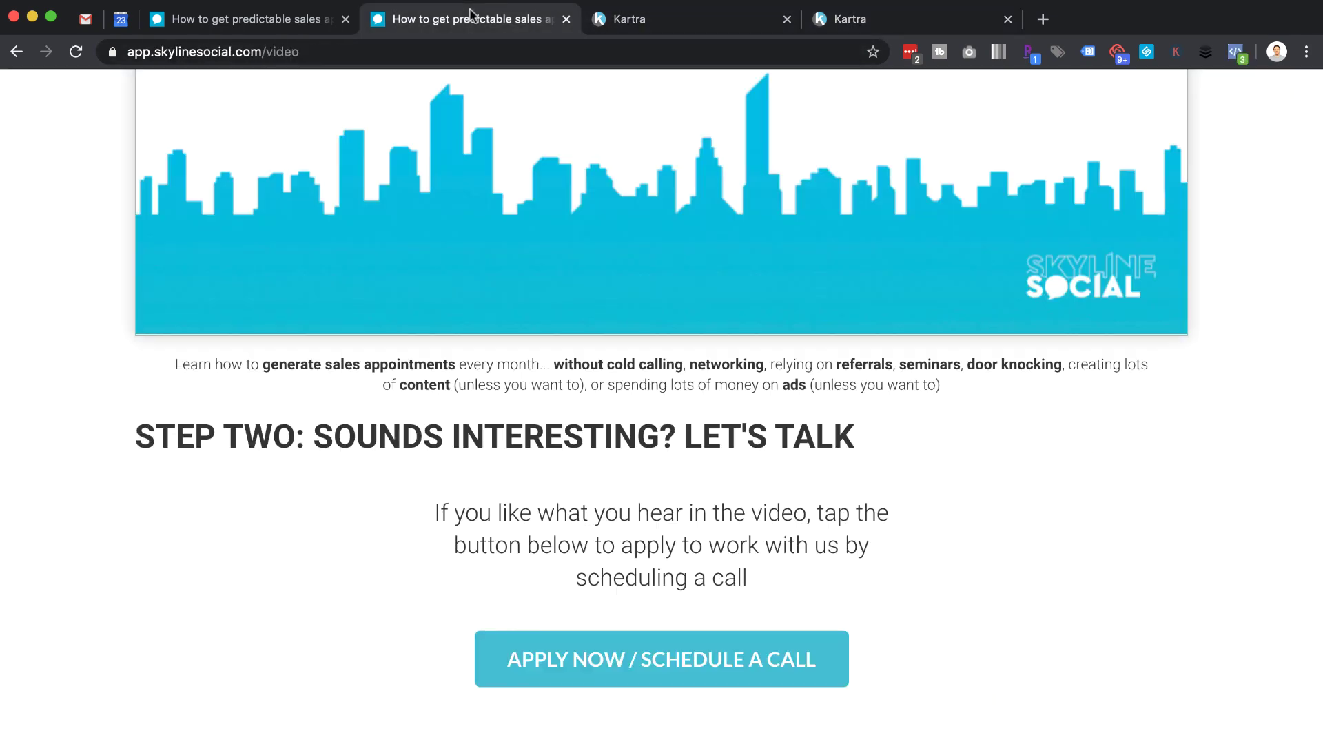
click(259, 23)
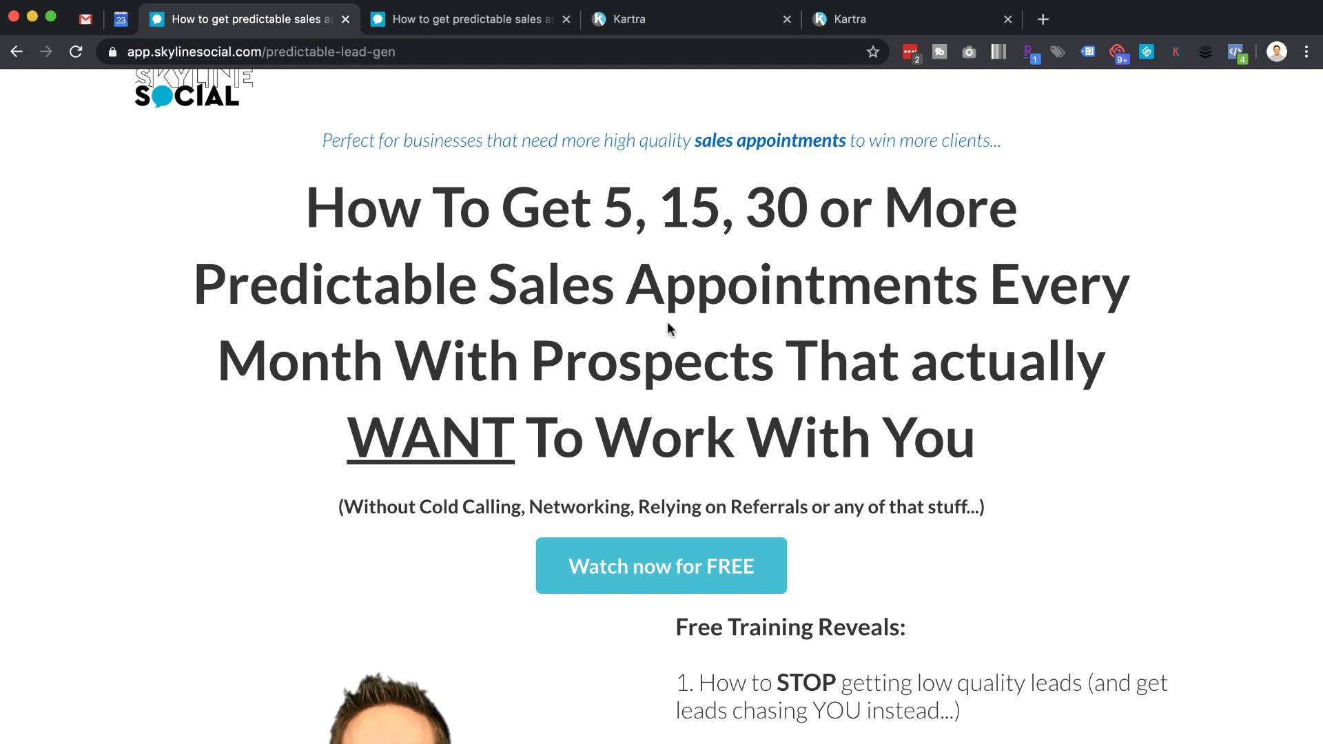
click(695, 14)
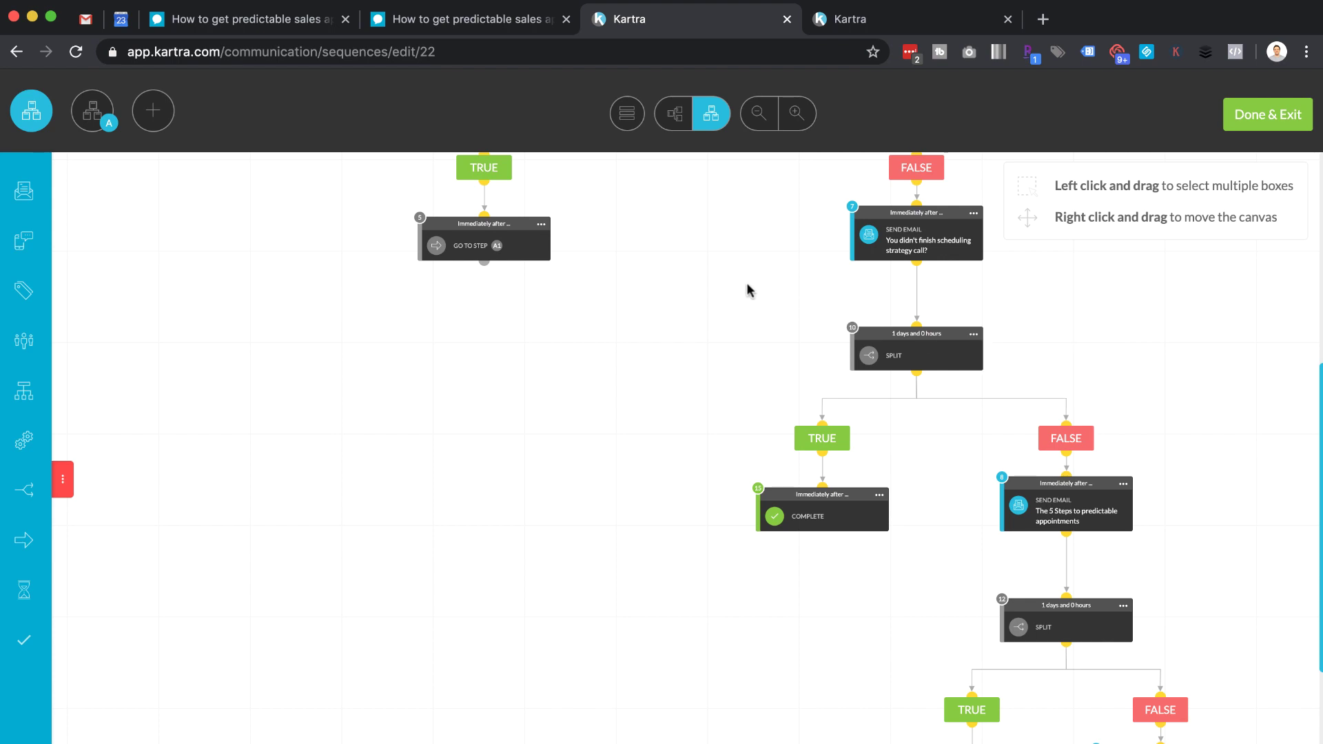
click(888, 18)
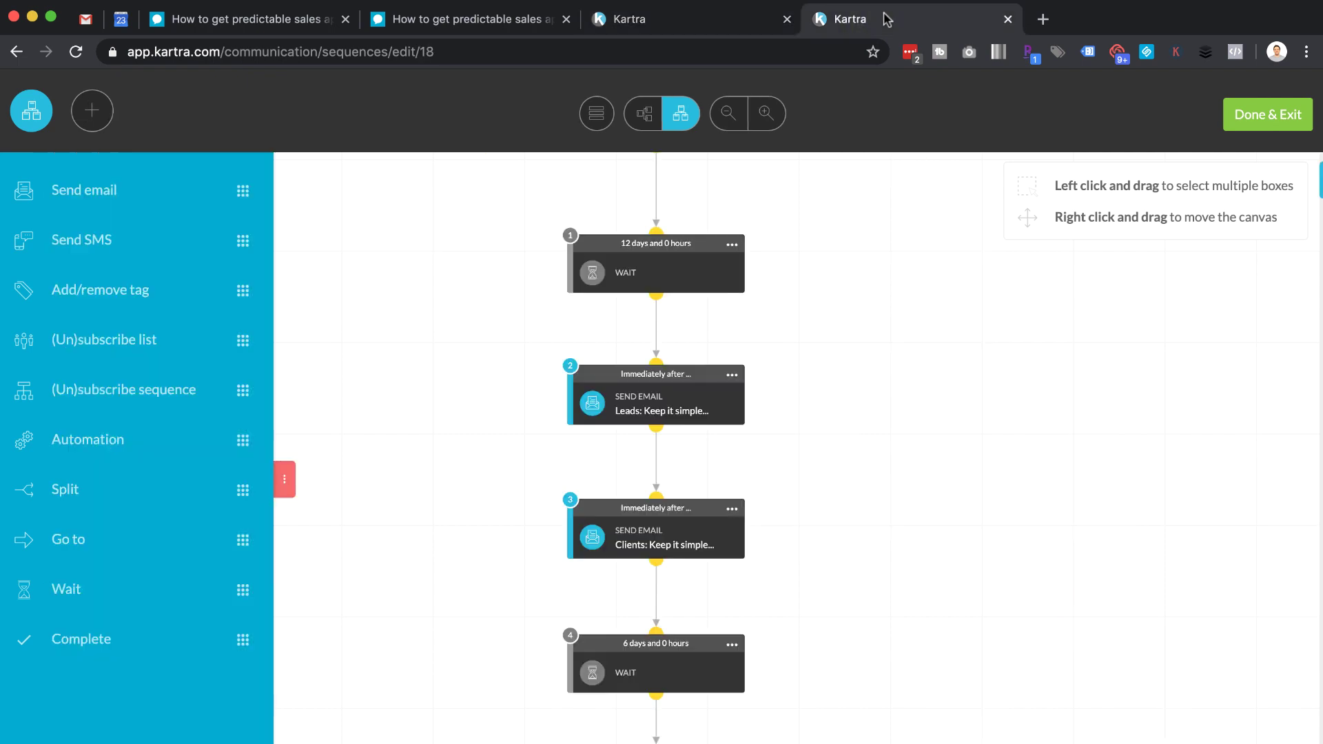
click(671, 19)
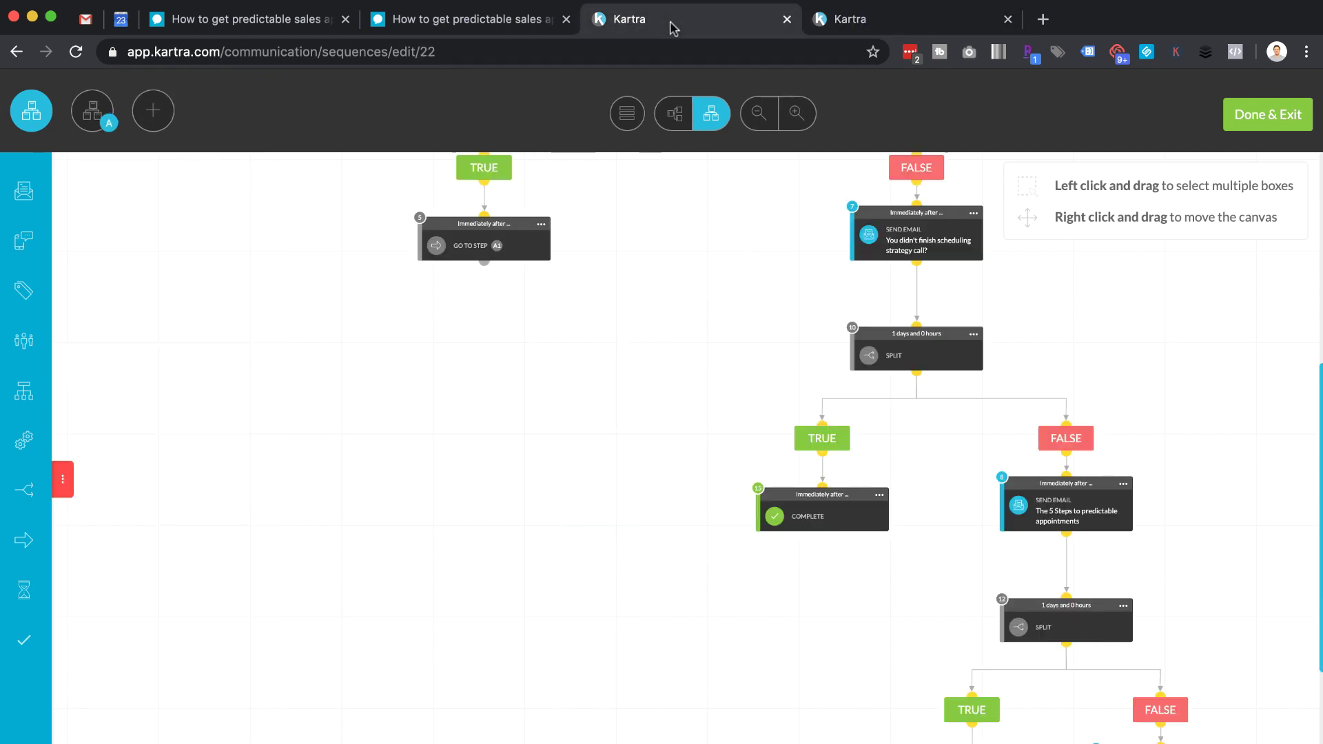
On the sales video page, scroll up to 'STEP ONE: WATCH THIS VIDEO FIRST'
click(490, 30)
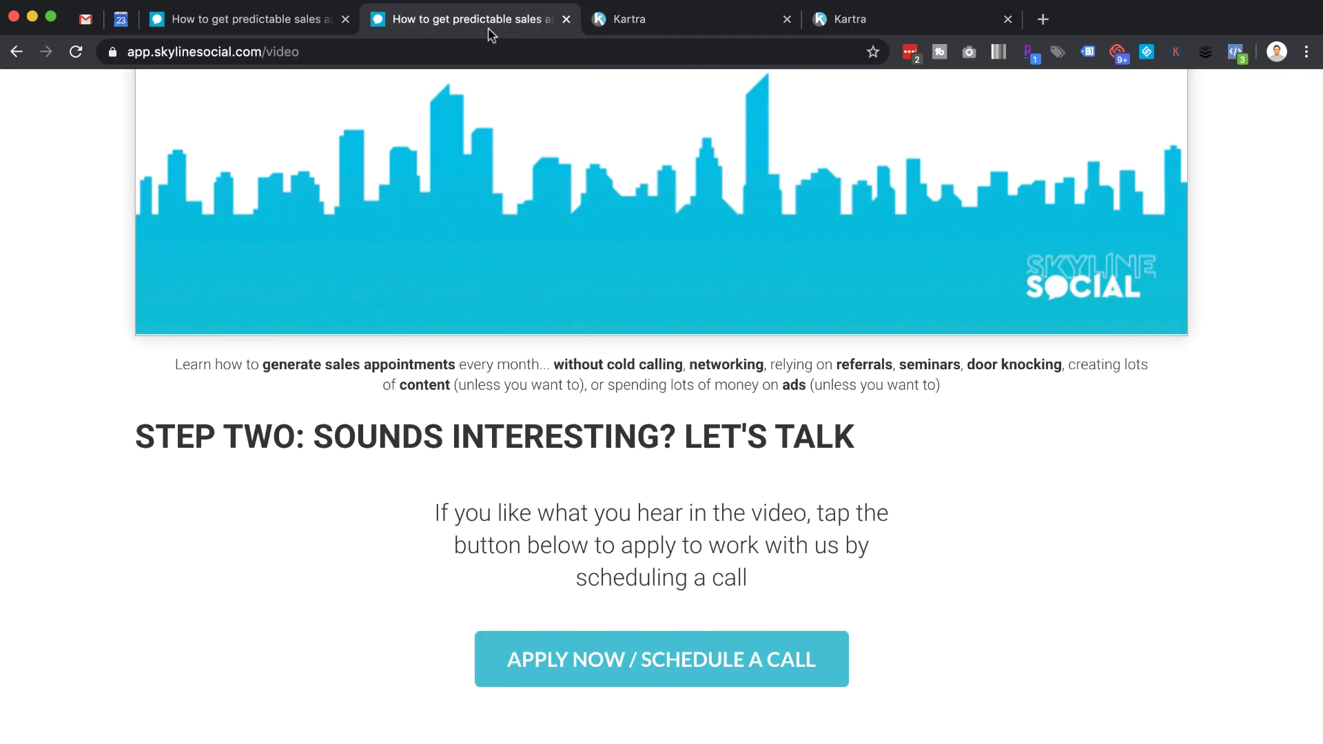
scroll(680, 407, up, 6)
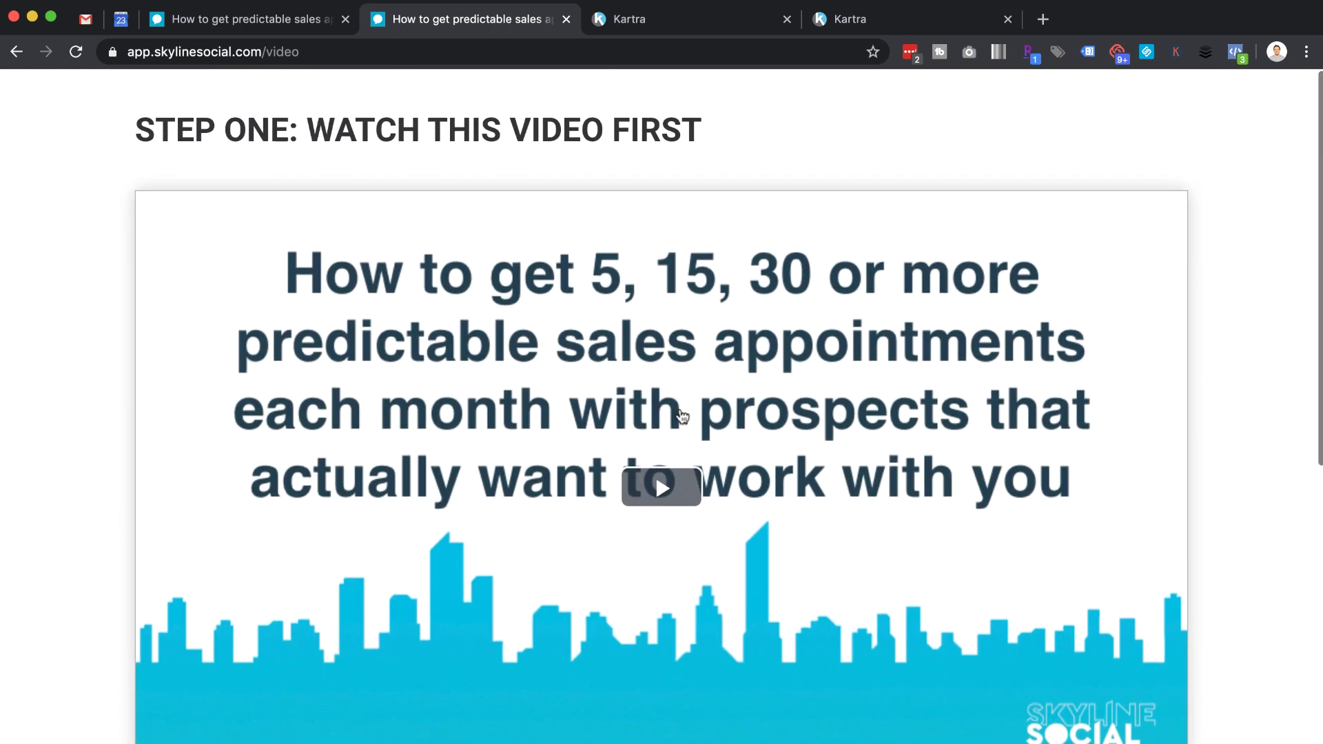
scroll(735, 172, down, 3)
scroll(734, 172, up, 3)
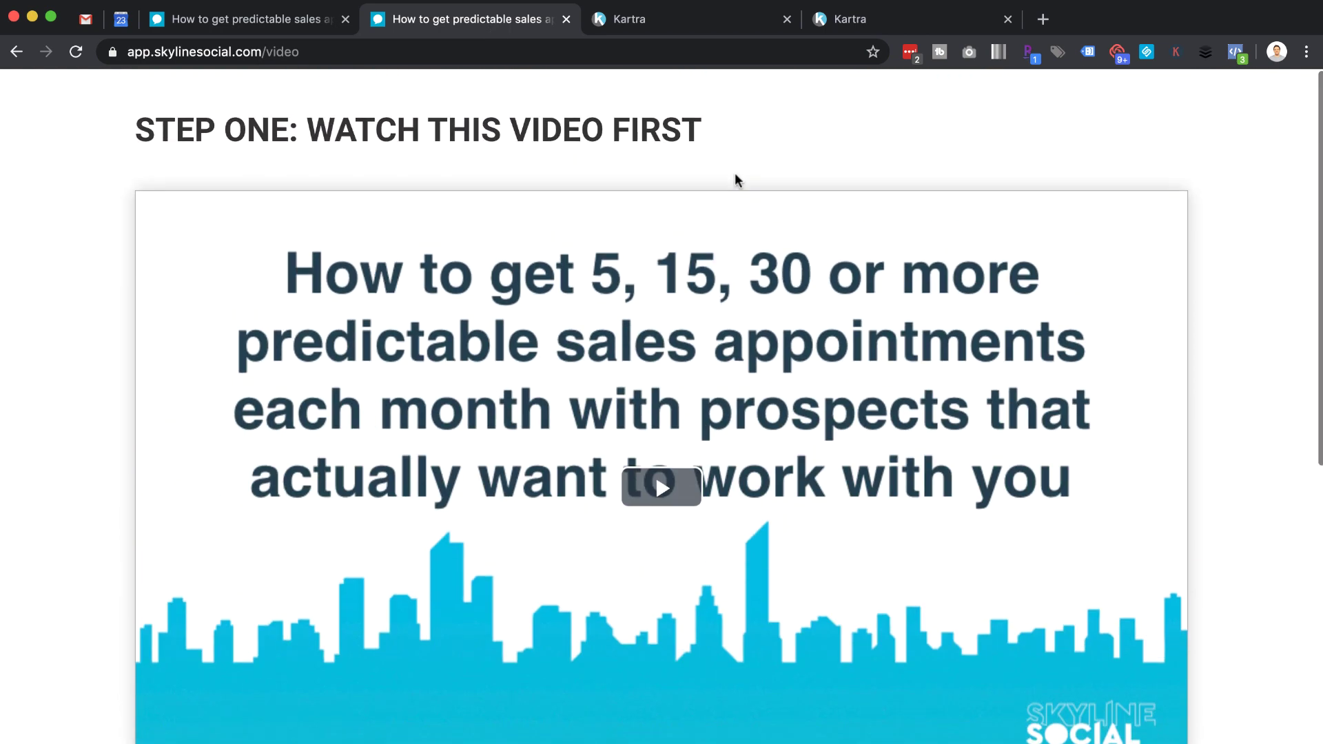